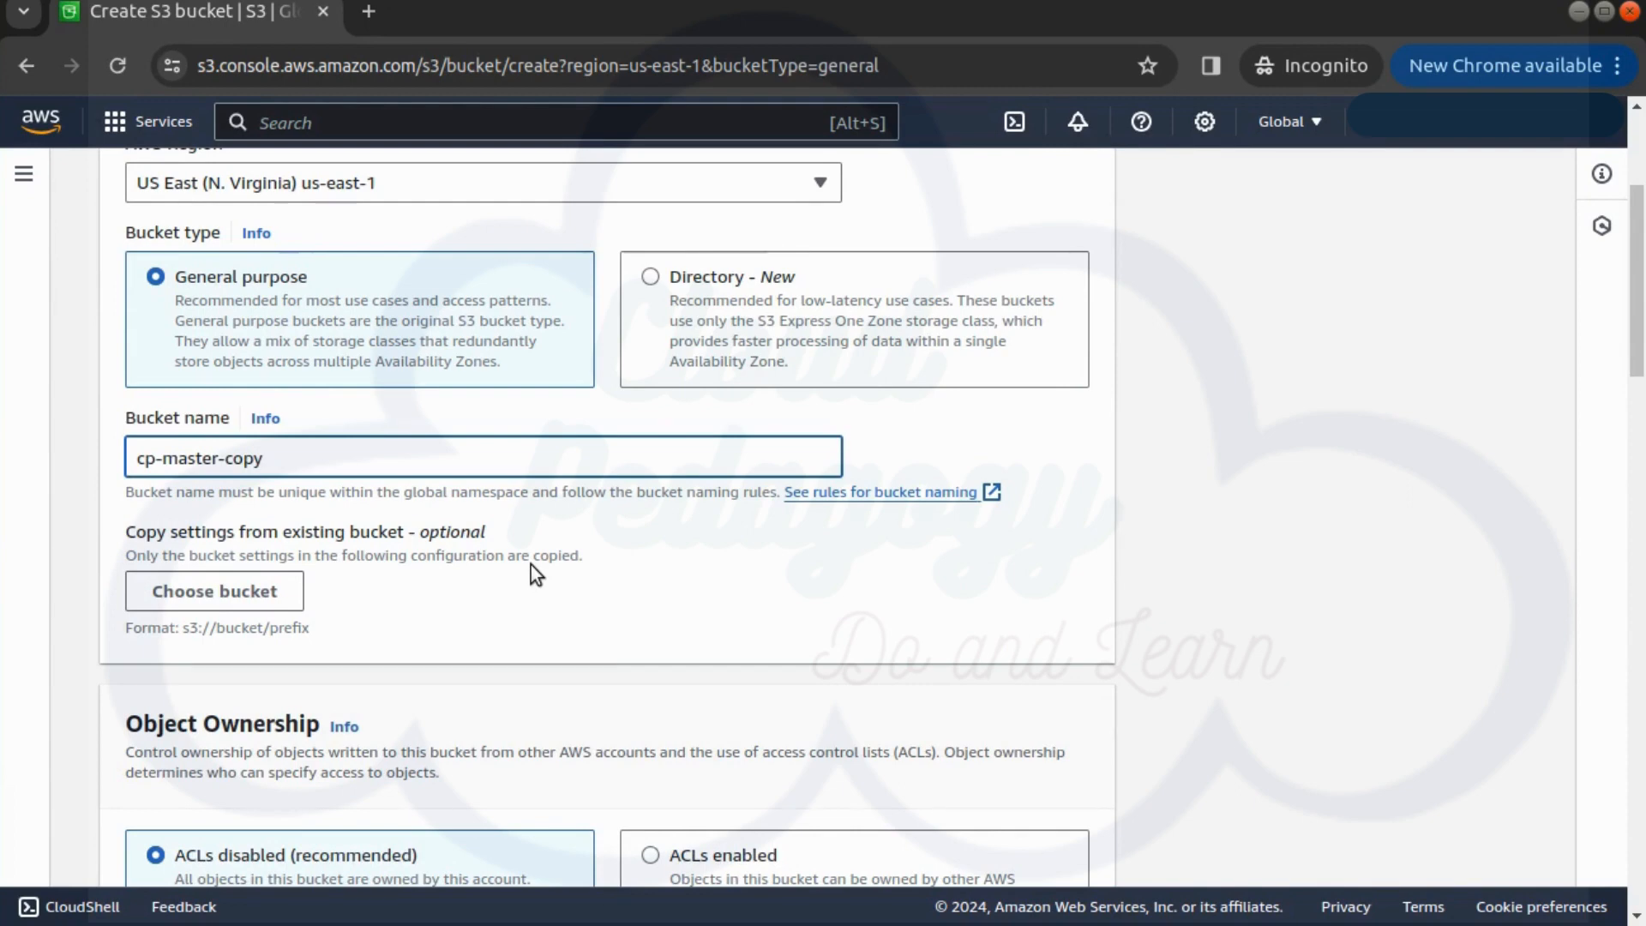
# Create the general purpose bucket cp-master-copy, keeping the default versioning, tag and encryption settings.
pyautogui.scroll(-15, 531, 564)
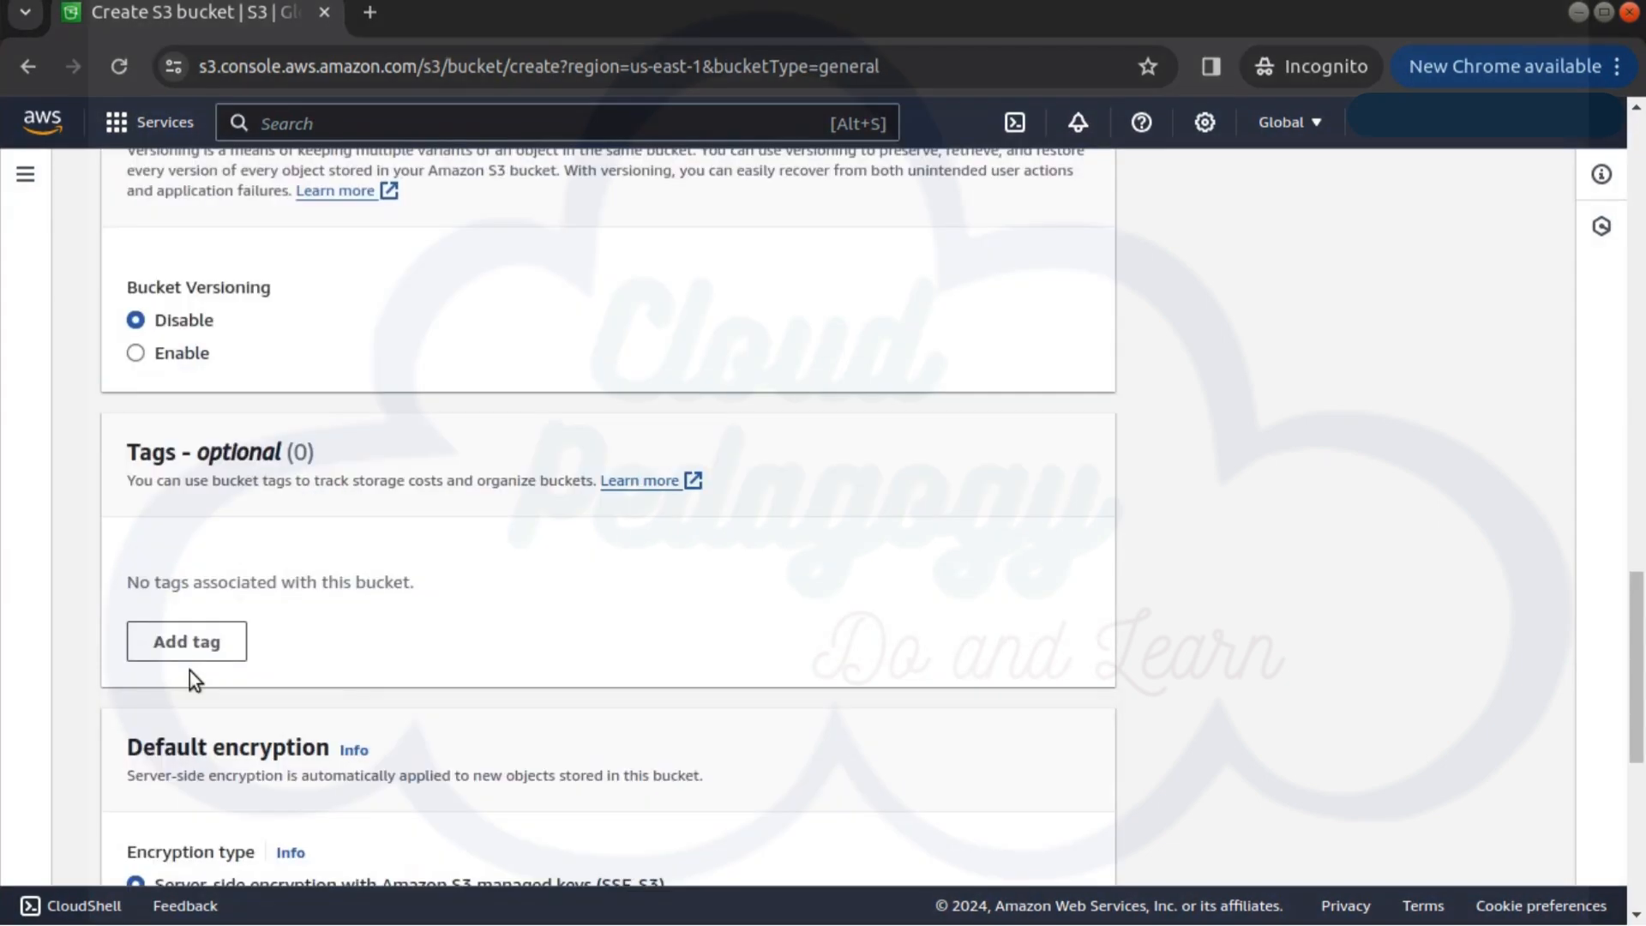
pyautogui.scroll(2, 543, 588)
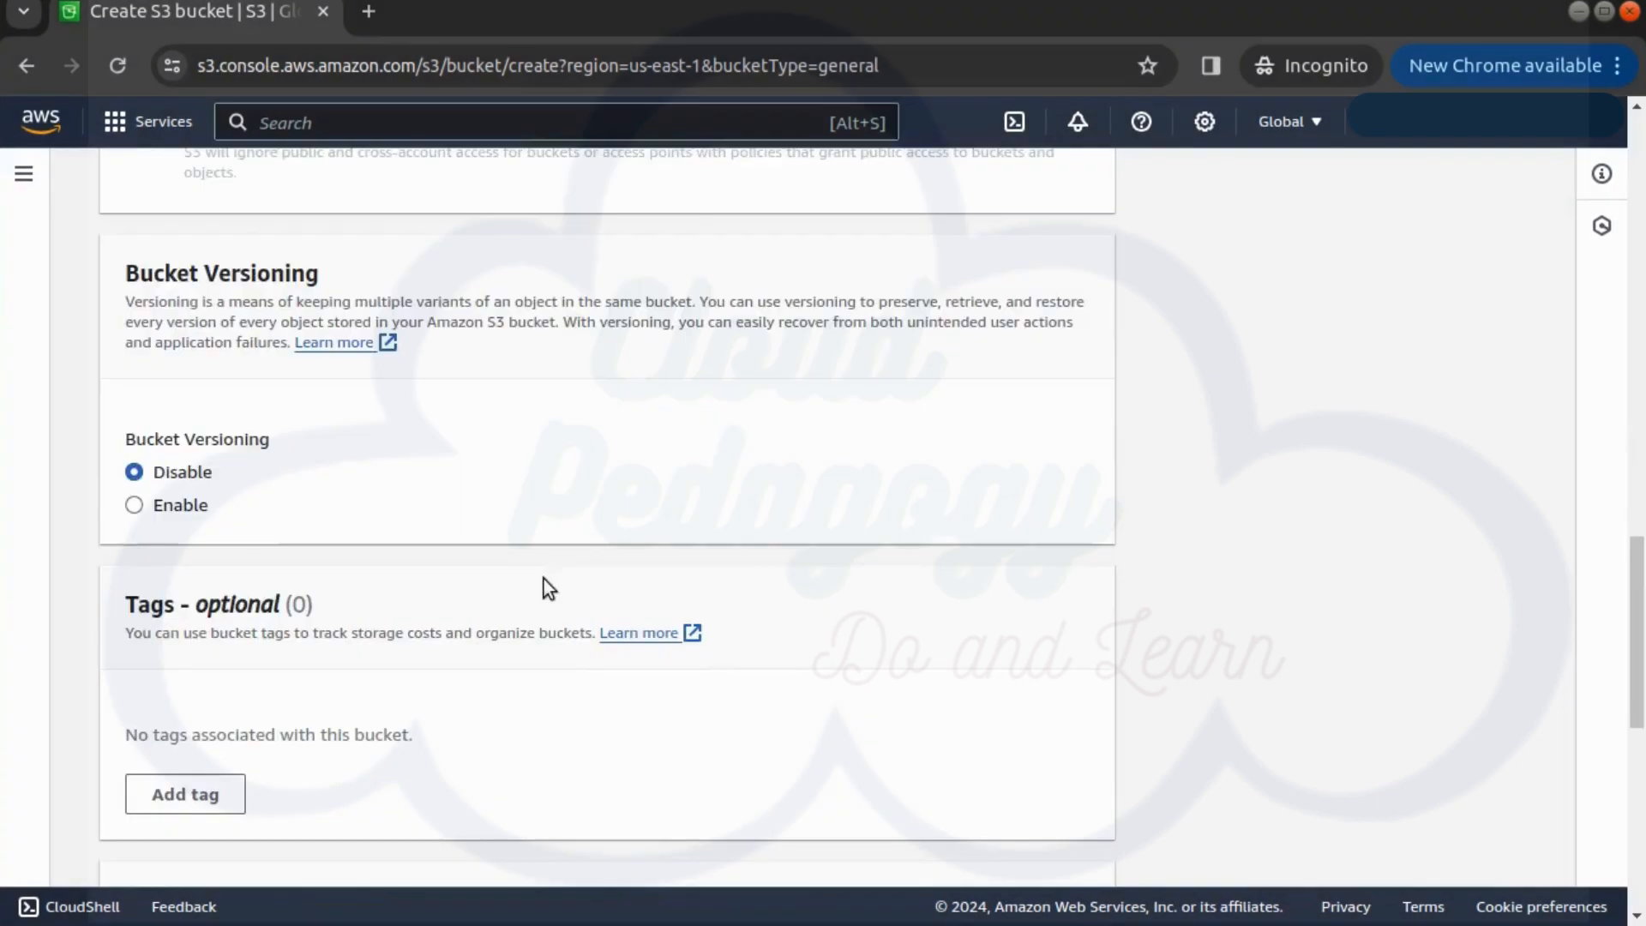
pyautogui.scroll(-2, 401, 659)
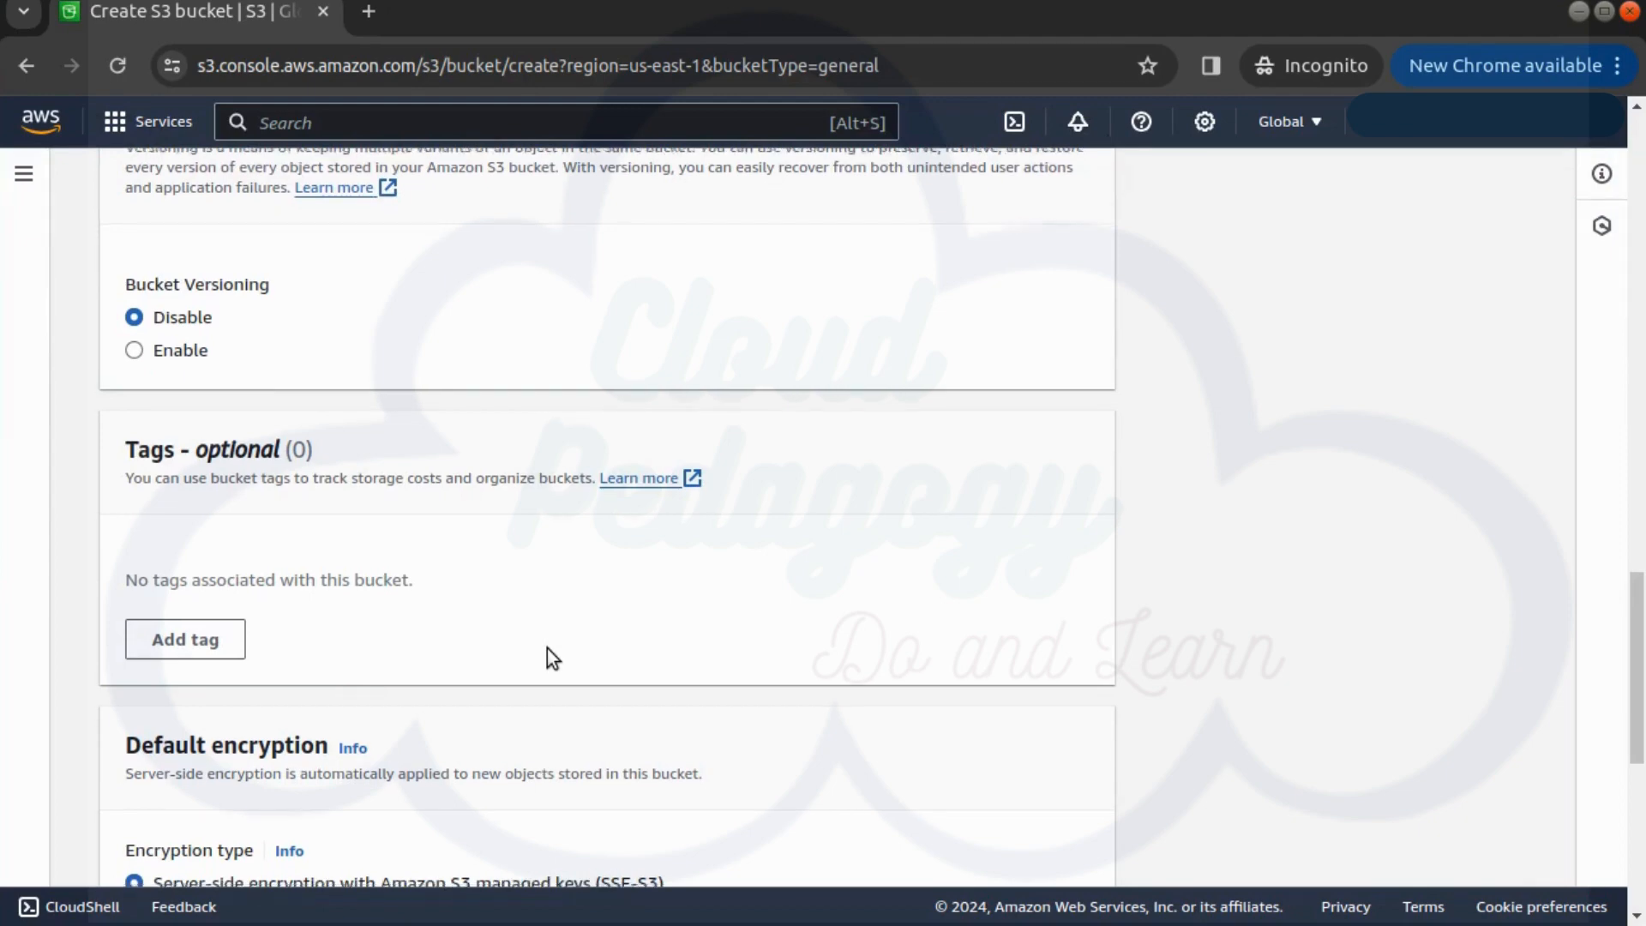
pyautogui.scroll(-7, 548, 651)
pyautogui.click(1039, 844)
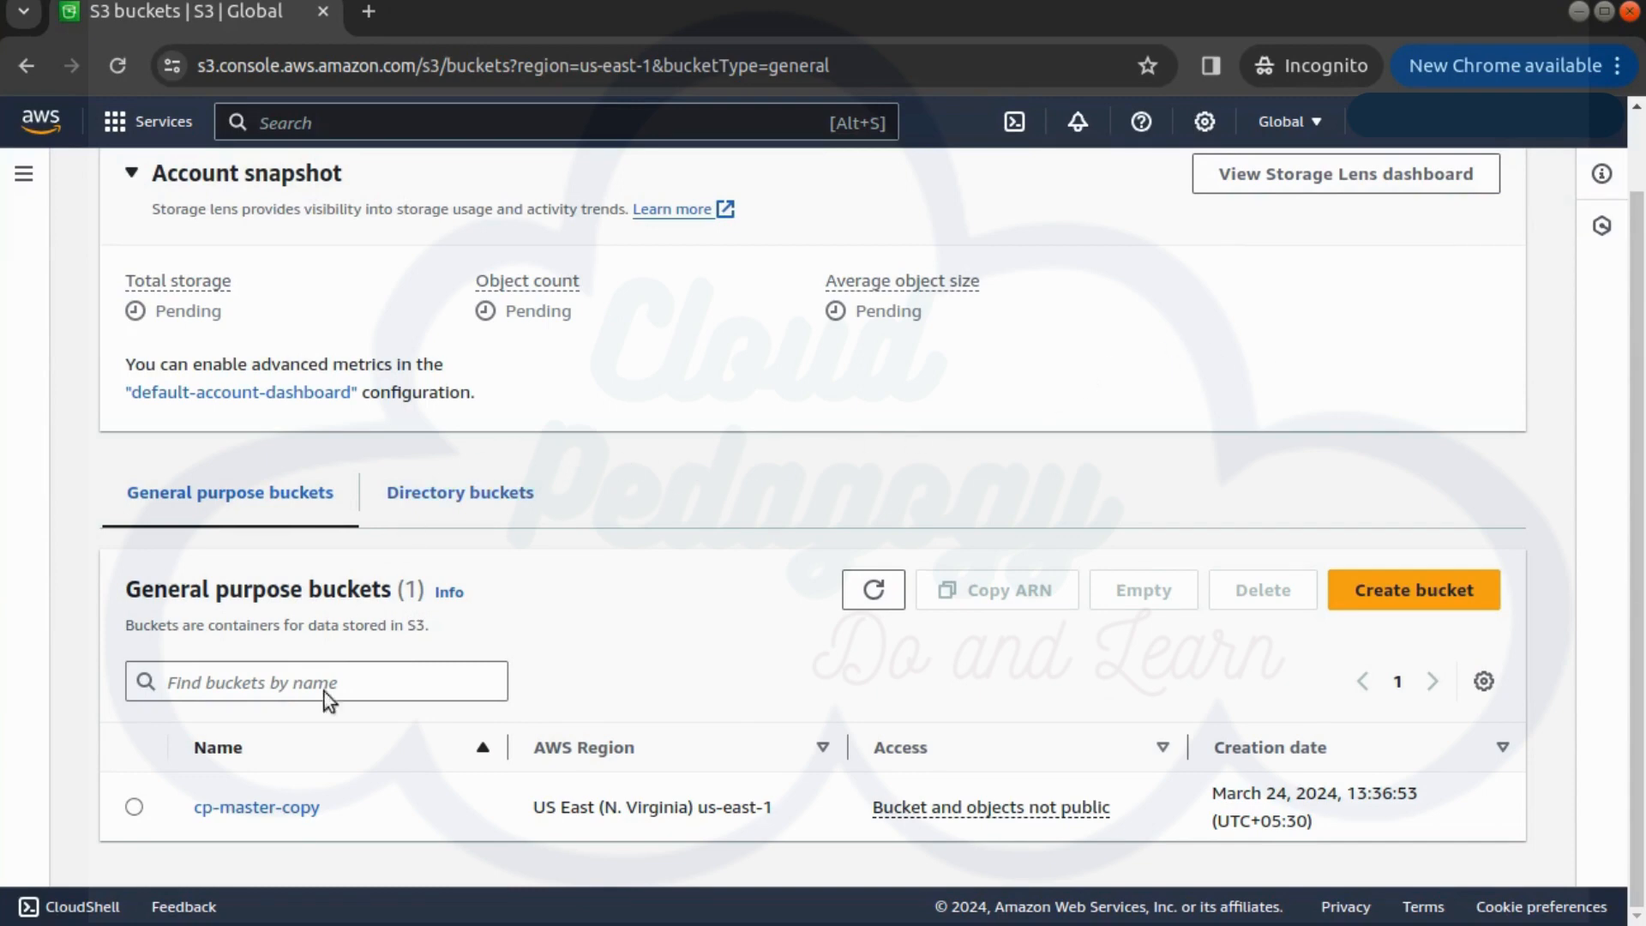
# Open the cp-master-copy bucket and add the cp-master-files folder from Downloads to a new upload.
pyautogui.click(285, 810)
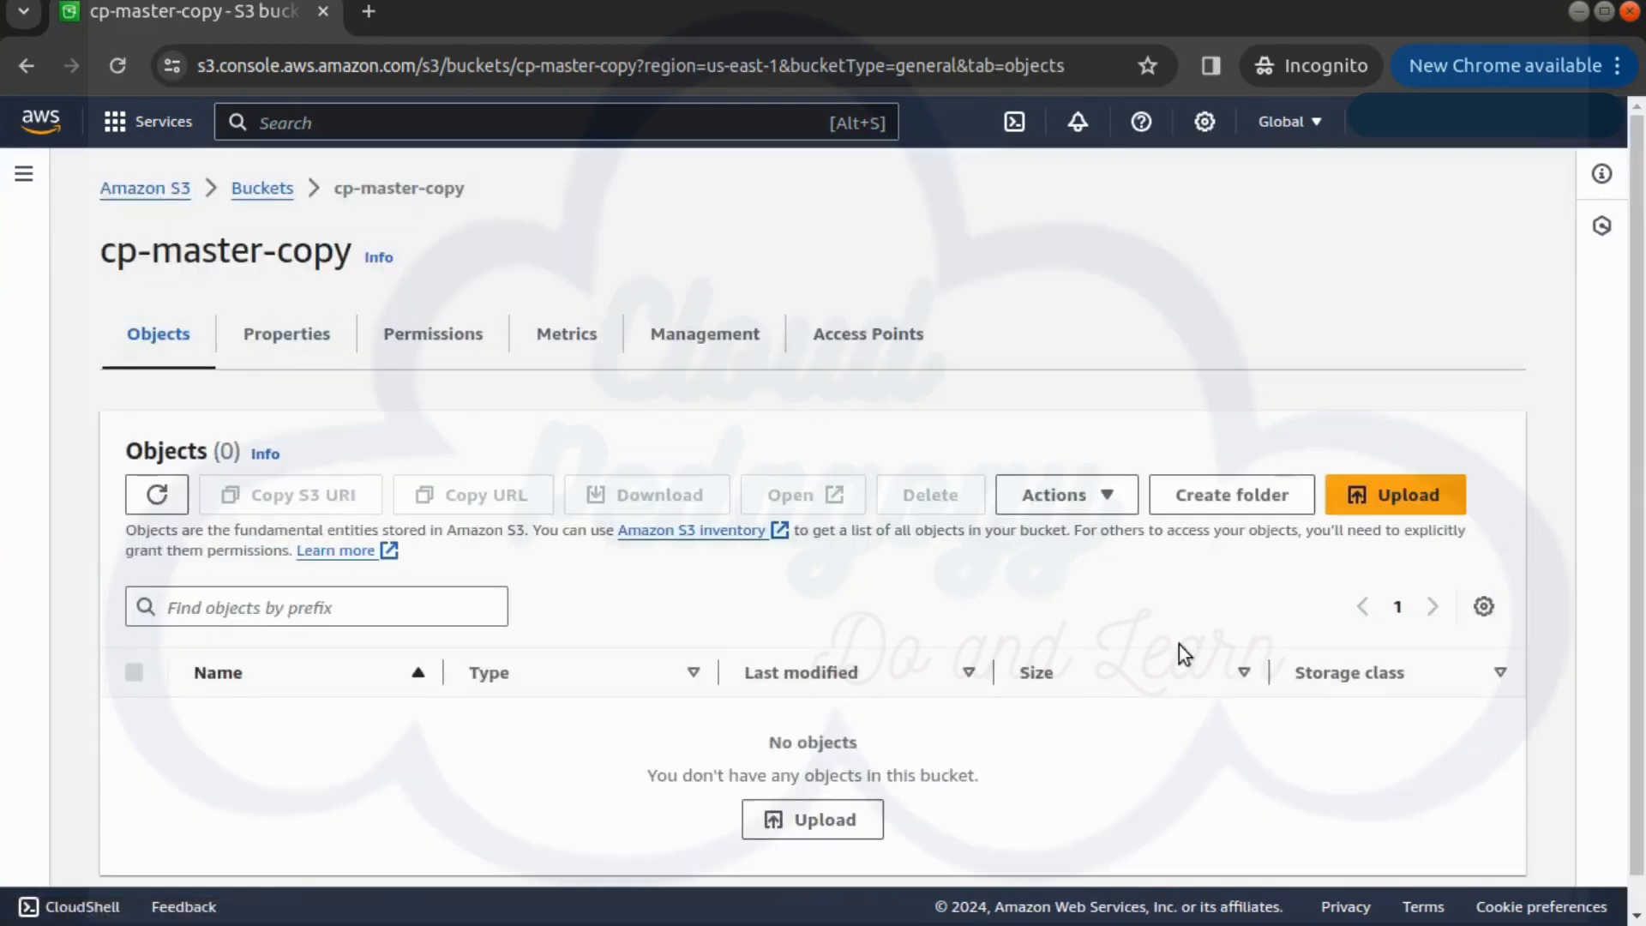
pyautogui.click(1377, 497)
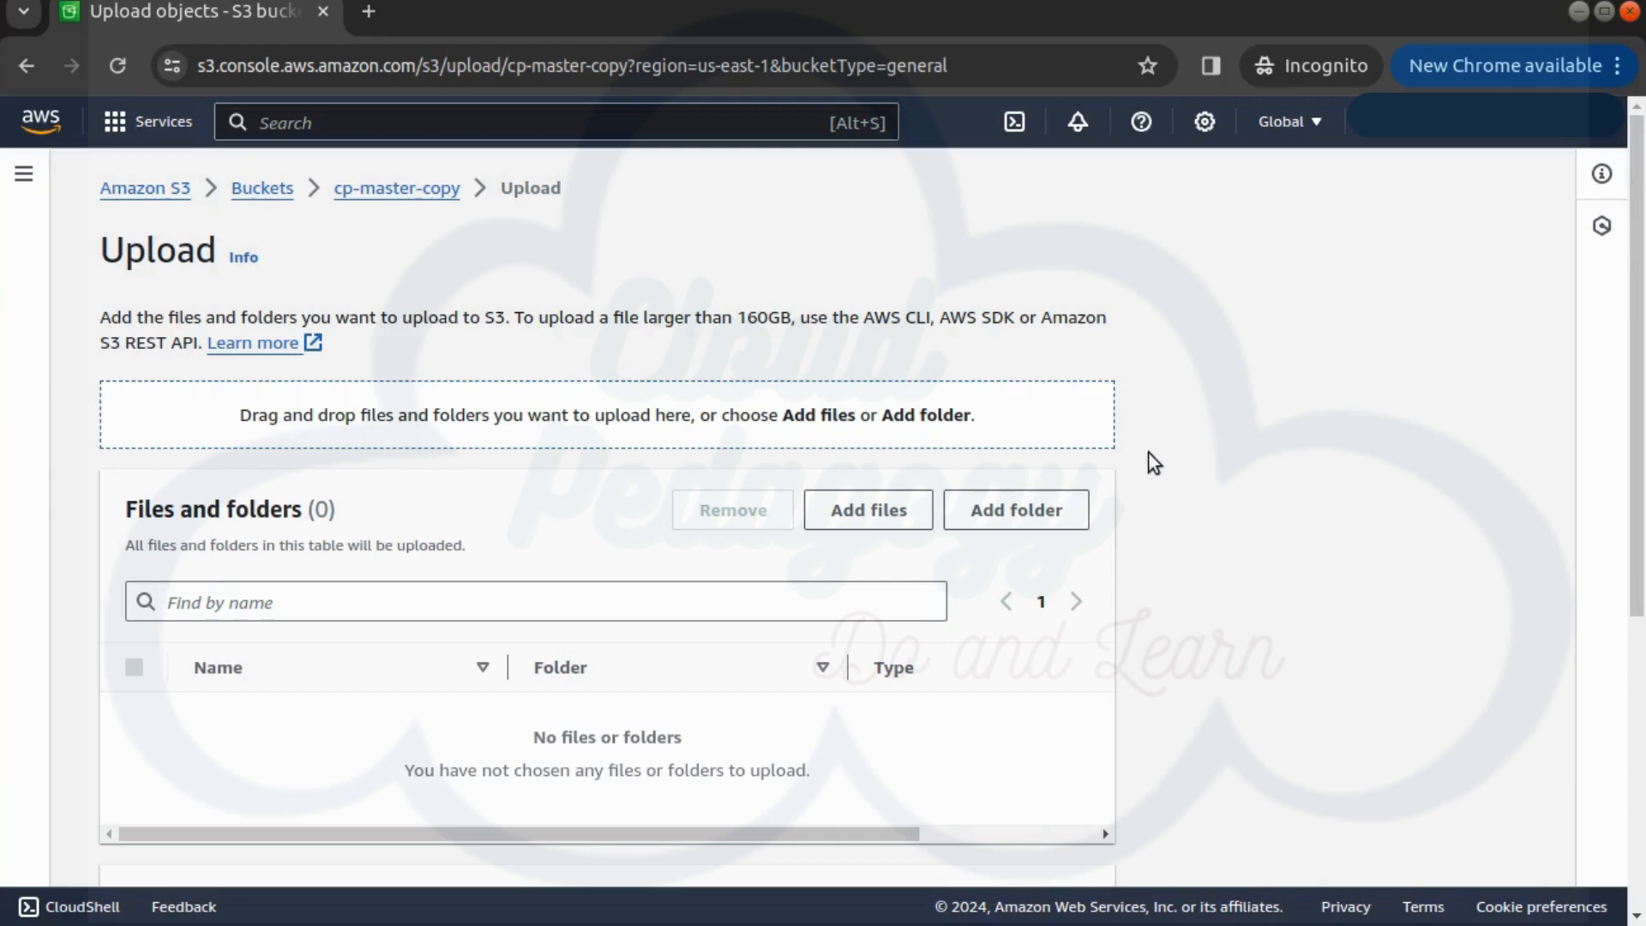
pyautogui.click(1018, 511)
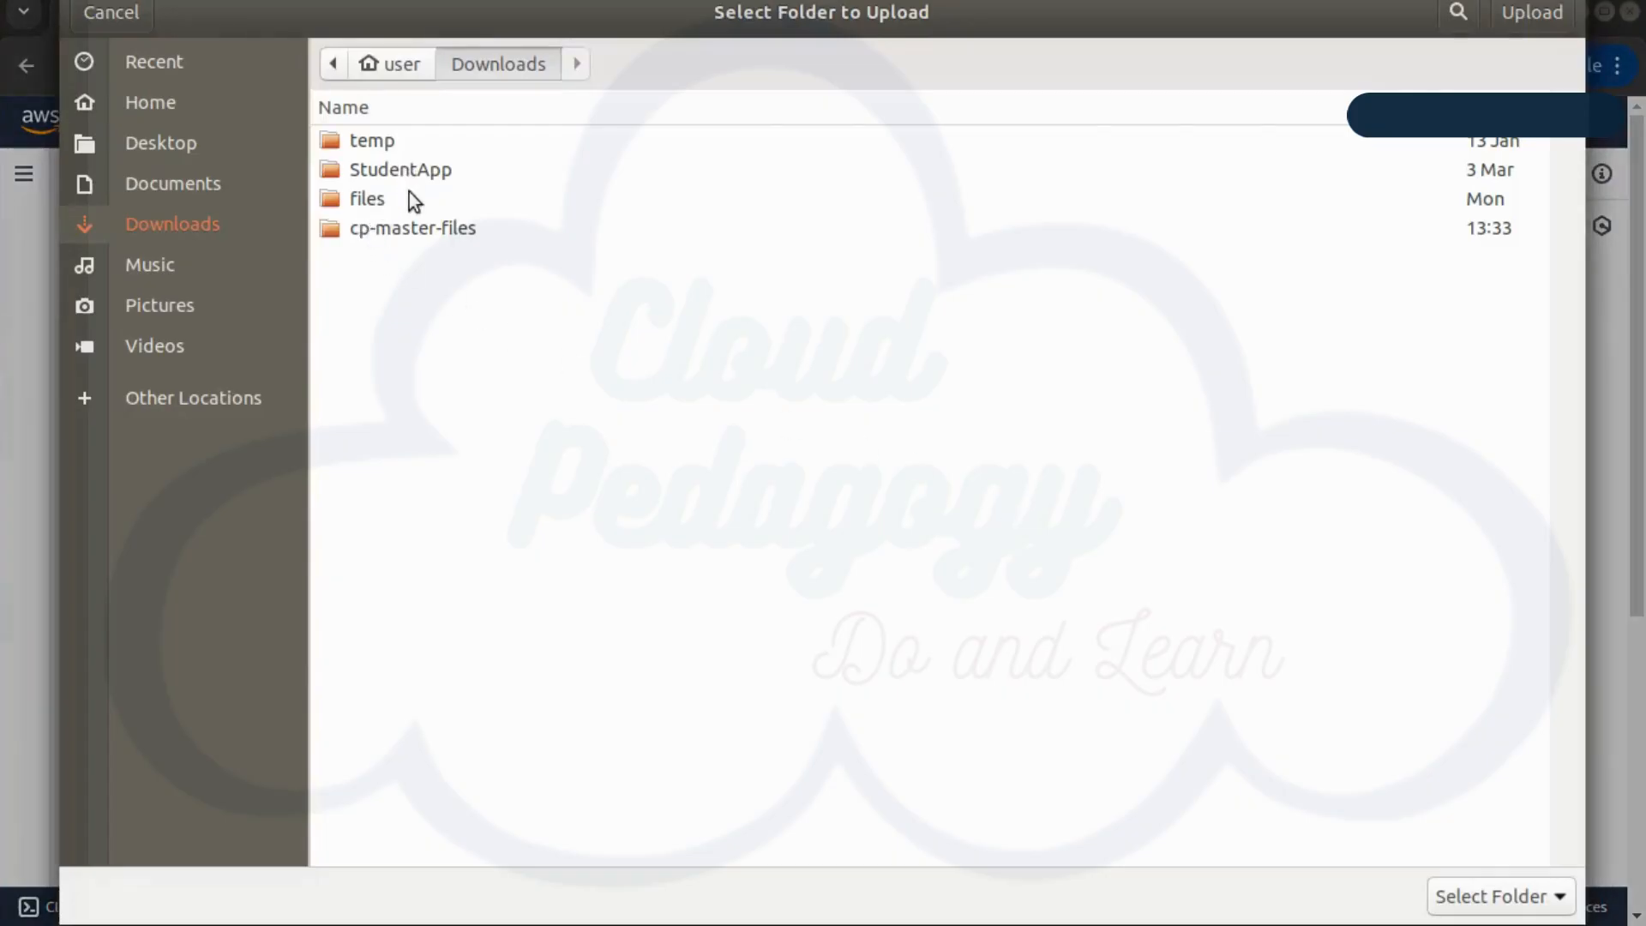
pyautogui.click(411, 230)
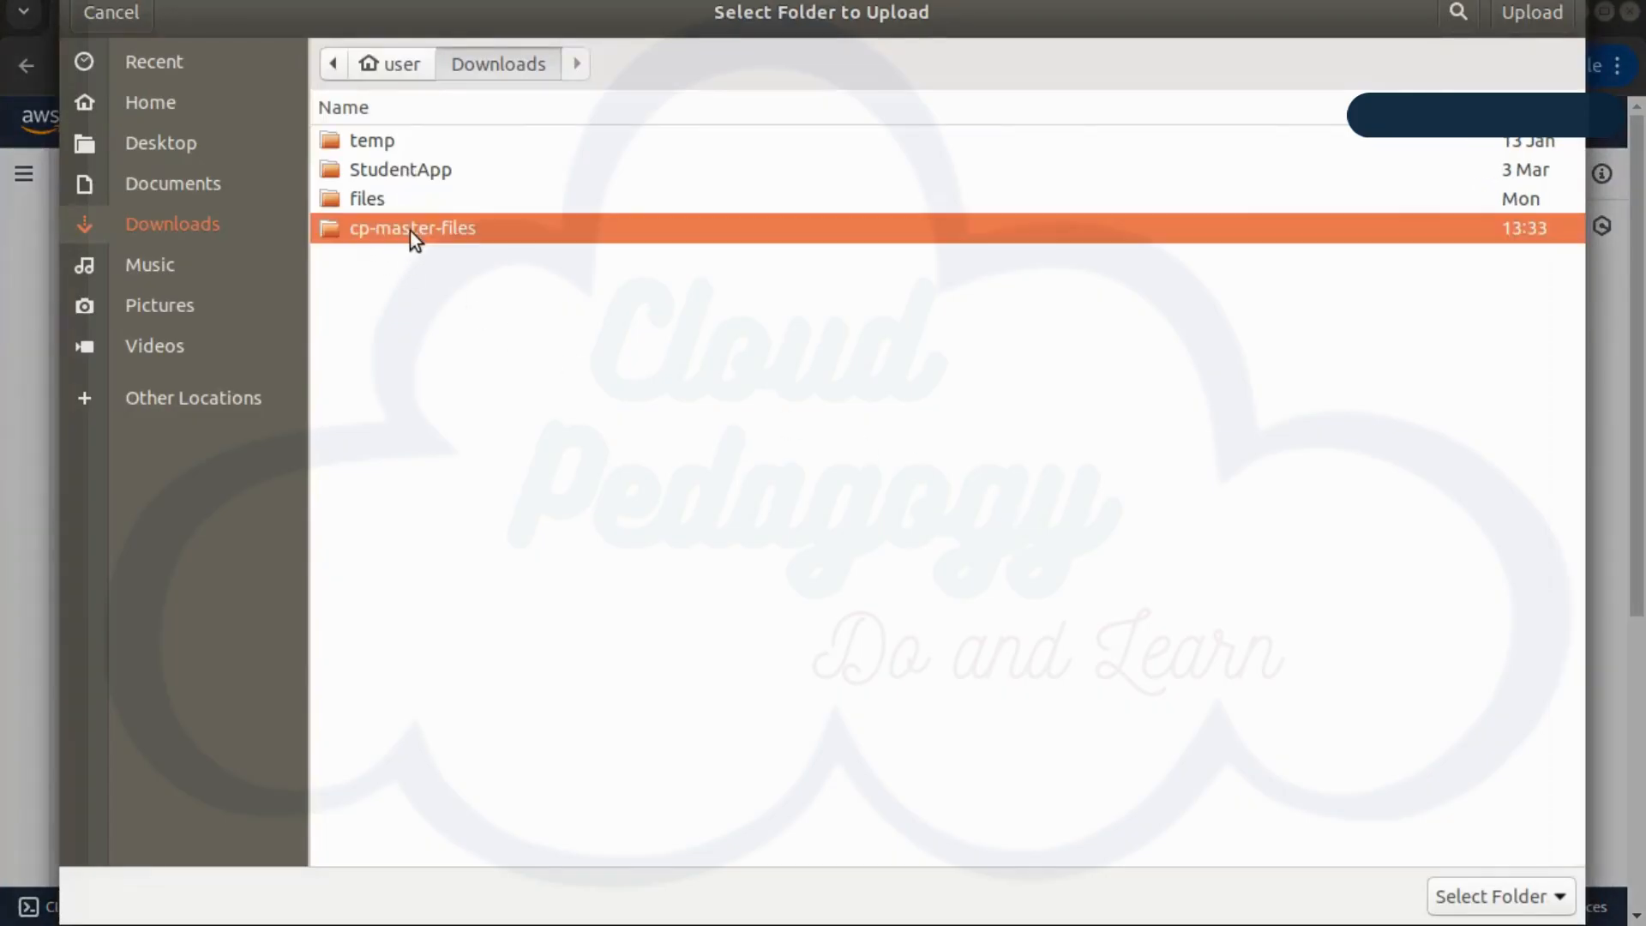
pyautogui.click(1519, 10)
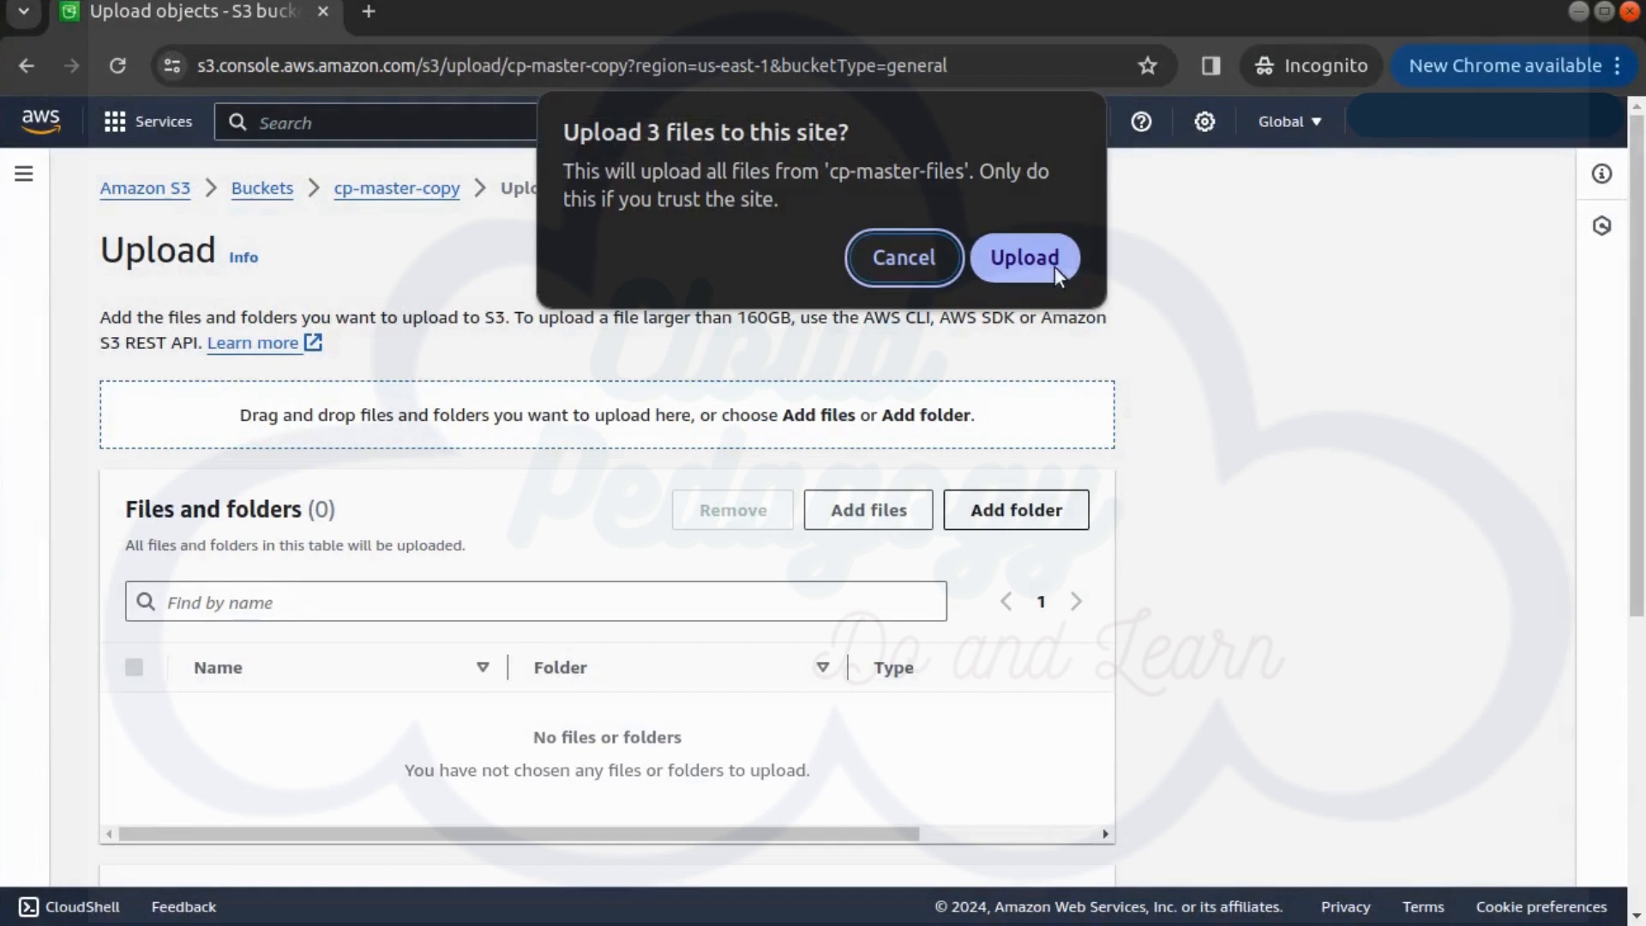
pyautogui.click(1053, 255)
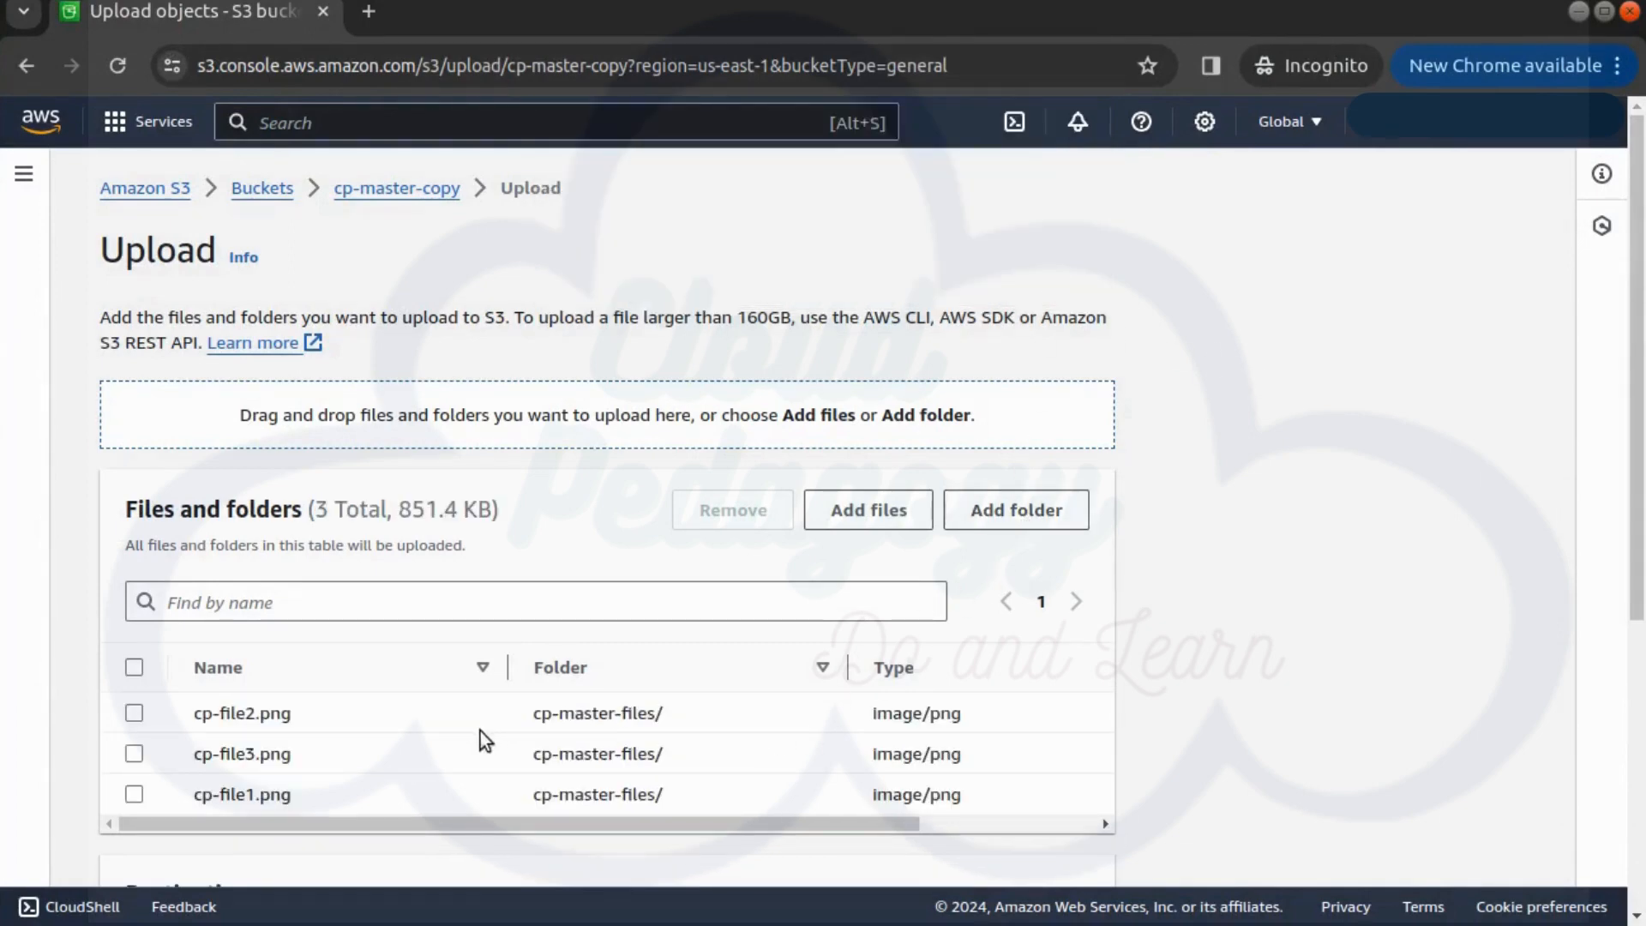
# Review the listed files and the destination, and upload them to the cp-master-copy bucket.
pyautogui.scroll(-3, 318, 669)
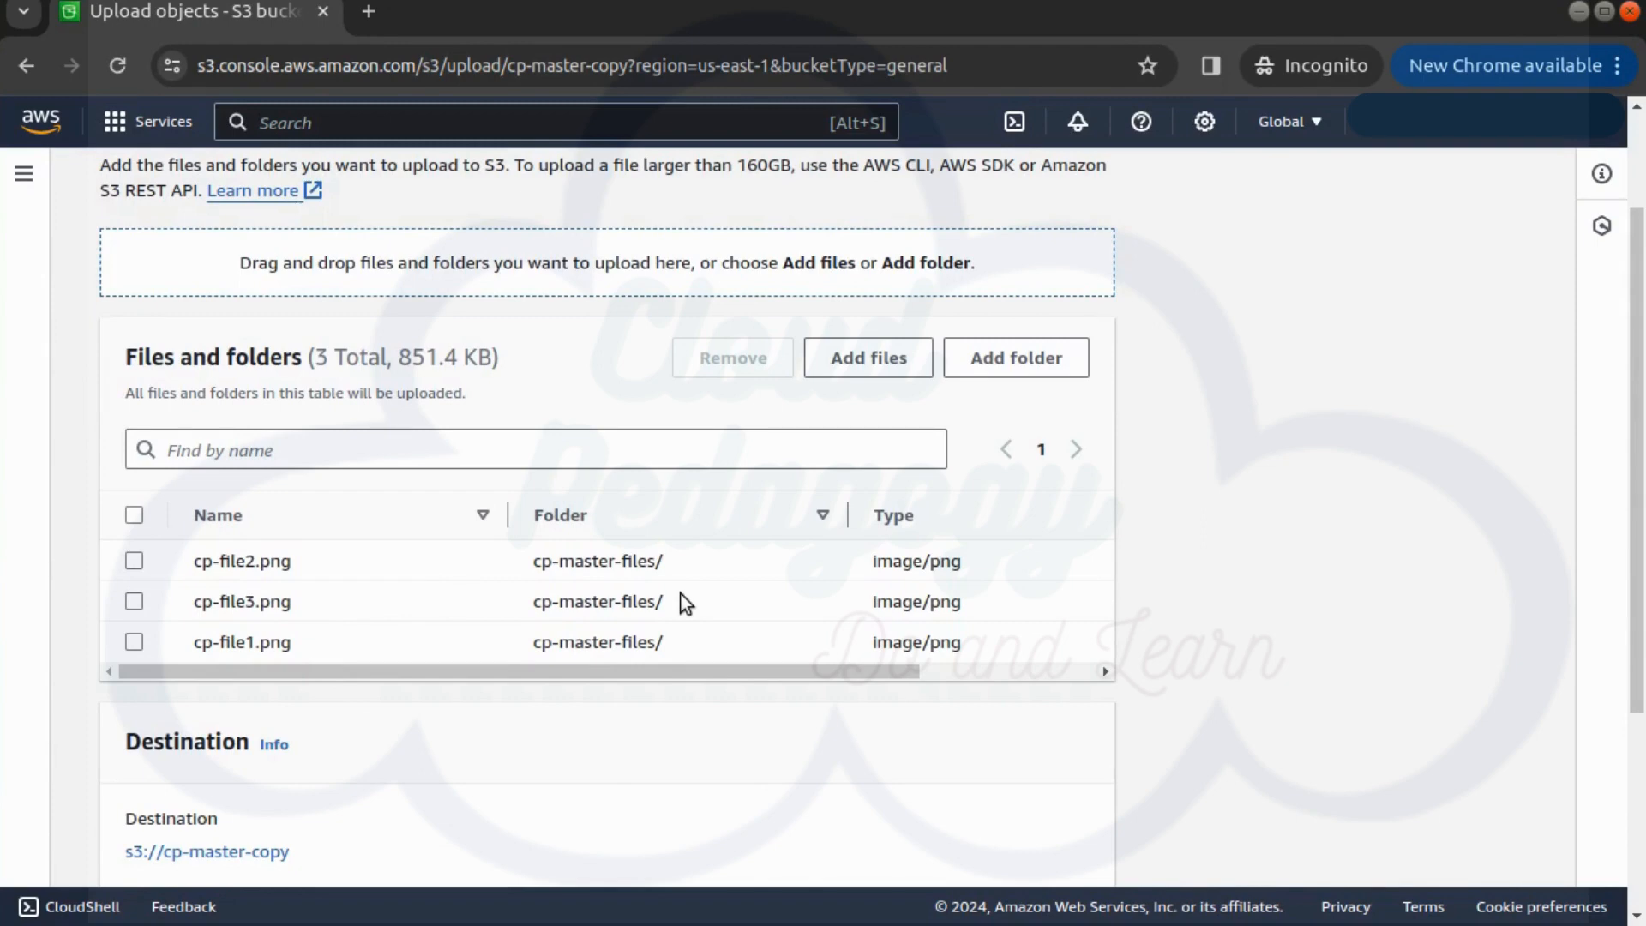
pyautogui.scroll(-3, 622, 691)
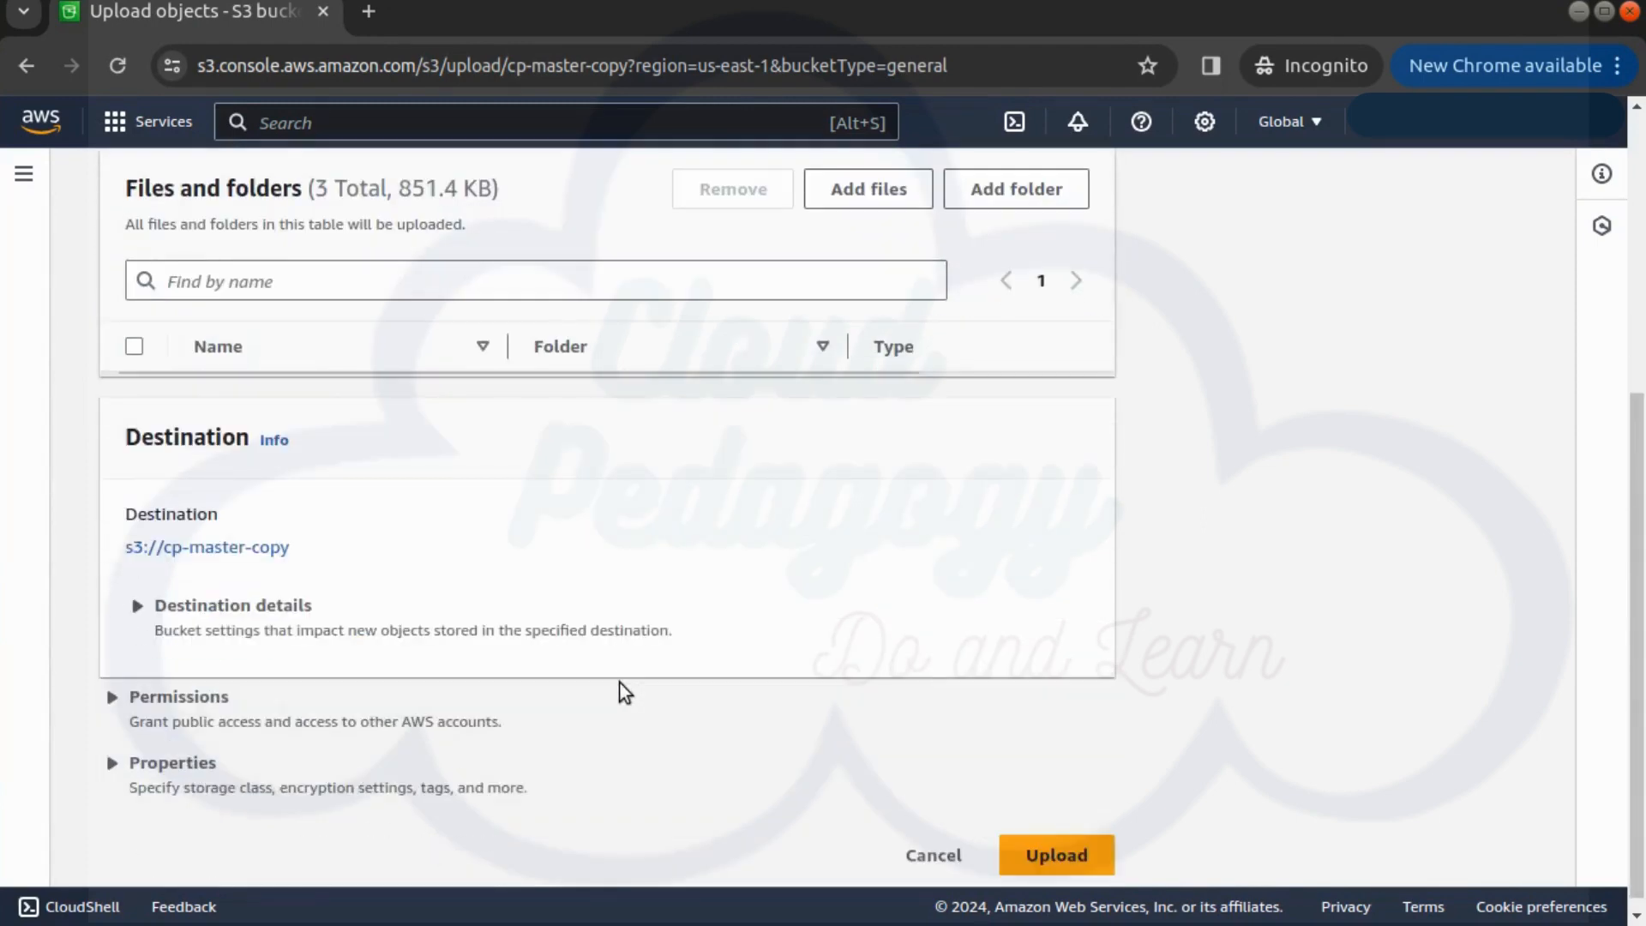
pyautogui.scroll(3, 622, 690)
pyautogui.scroll(1, 622, 691)
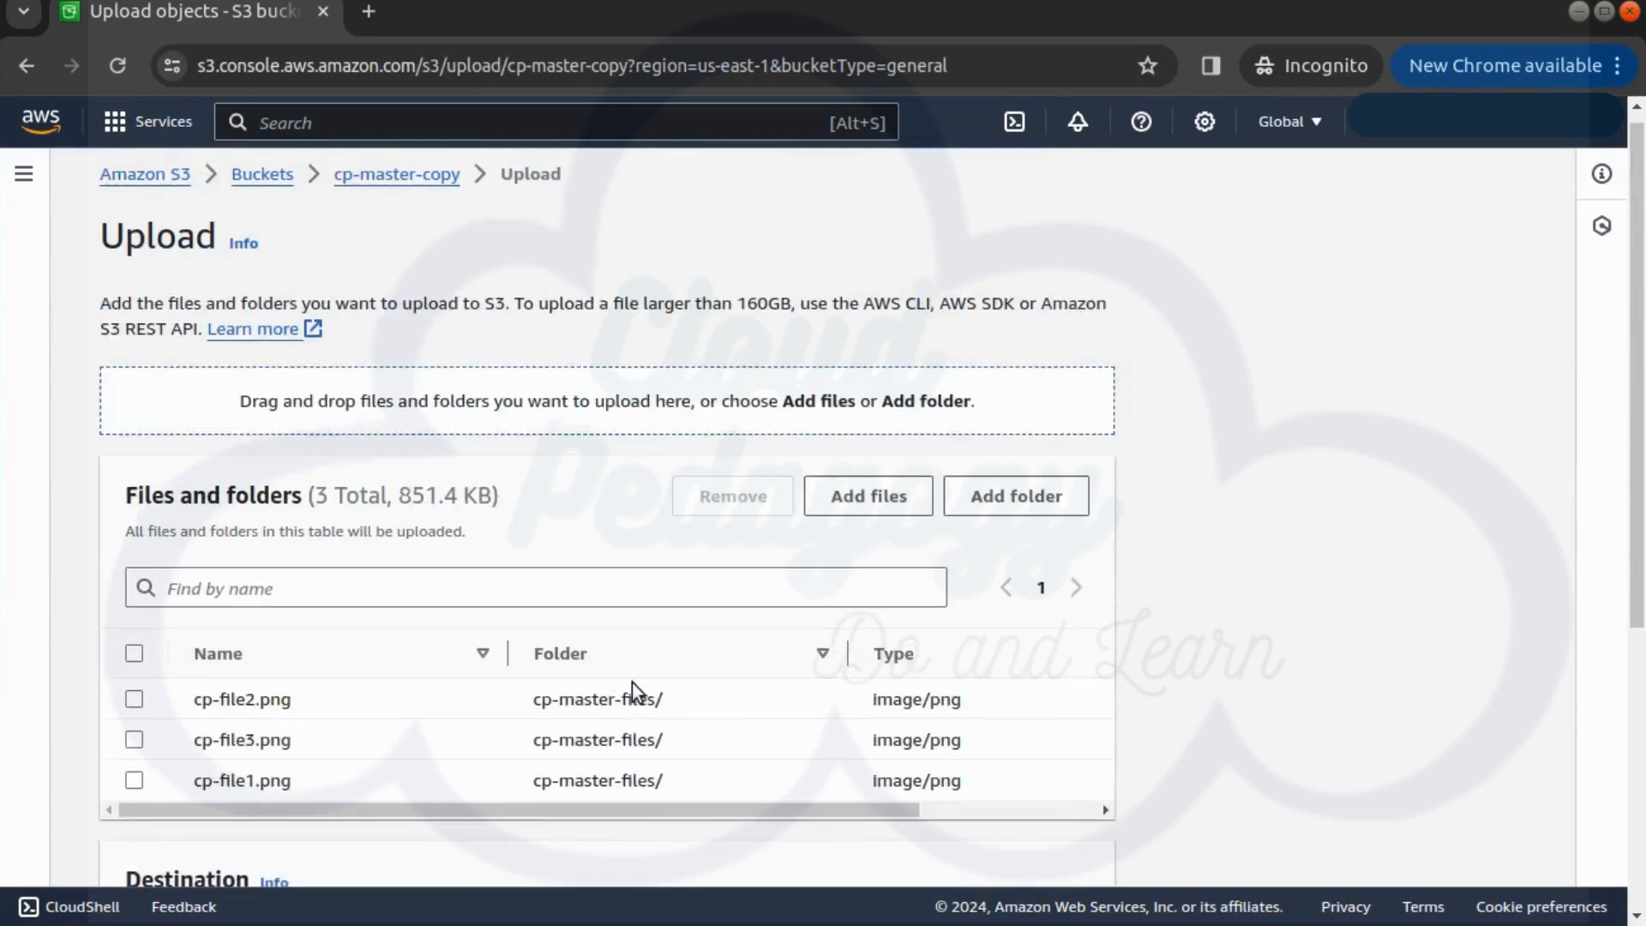
pyautogui.scroll(-4, 717, 689)
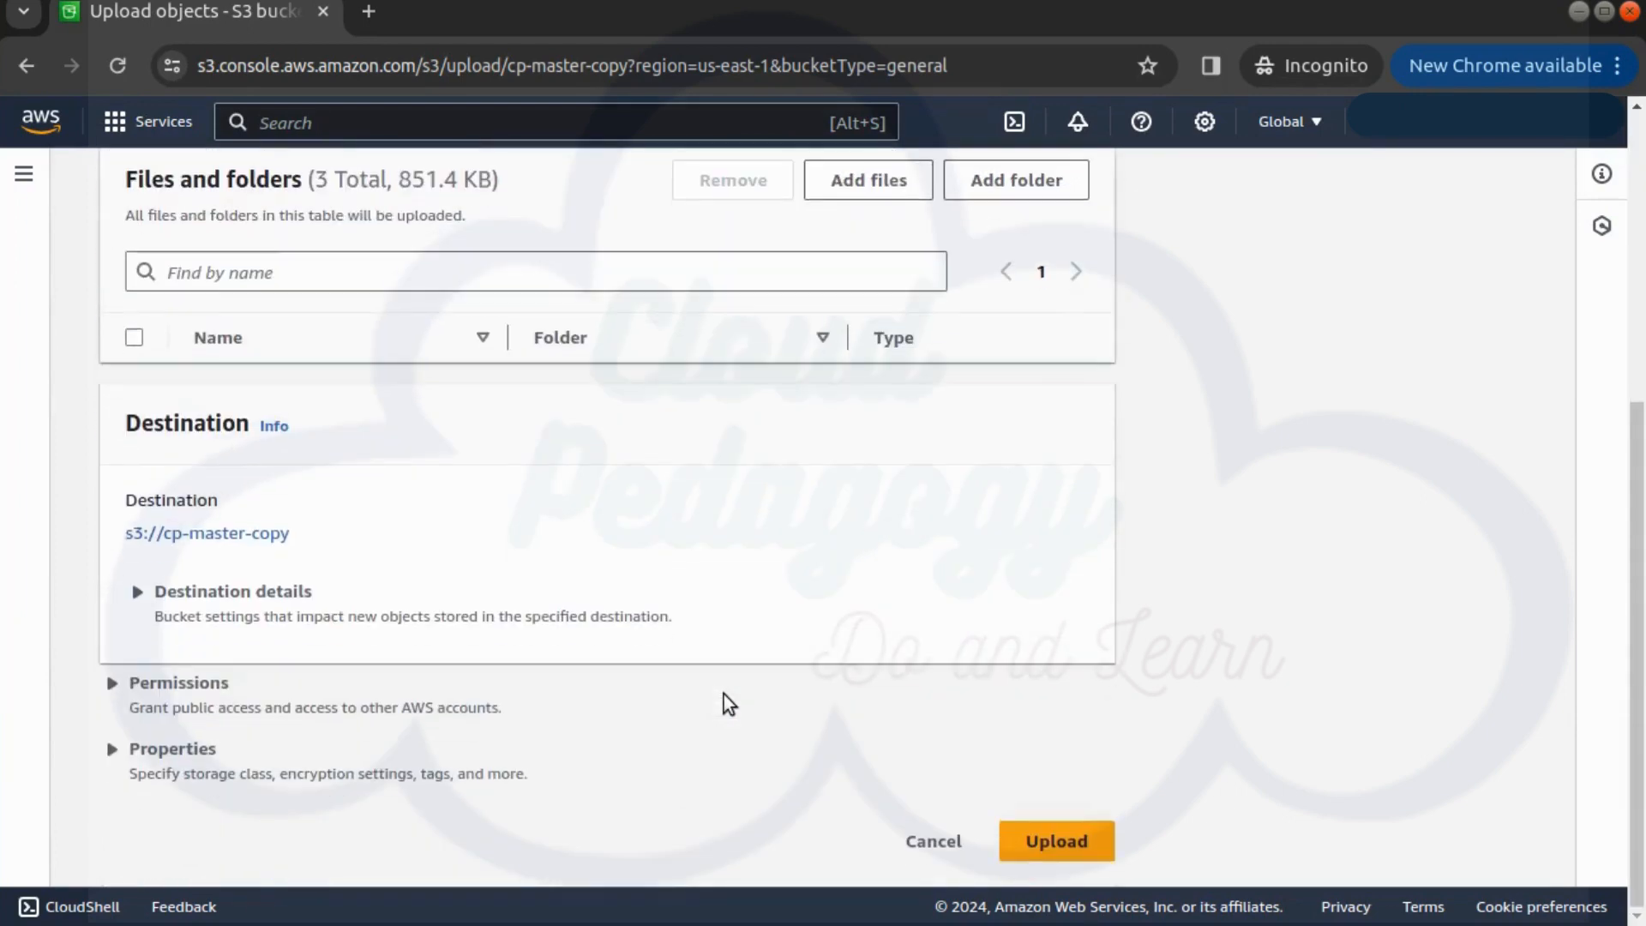
pyautogui.scroll(2, 573, 675)
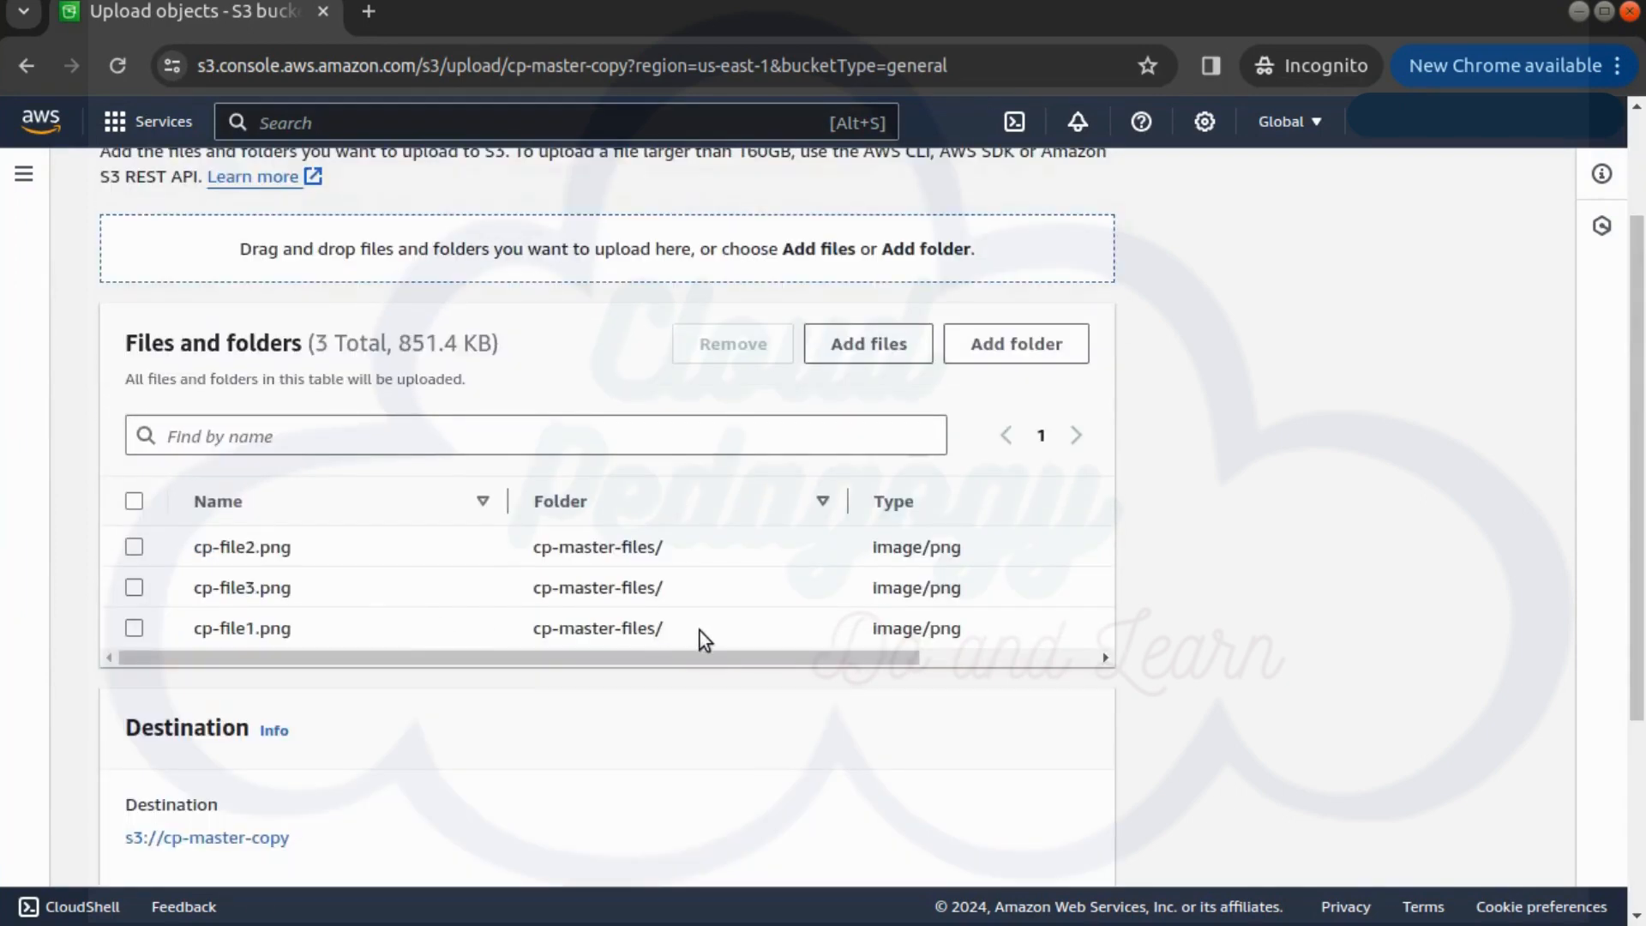
pyautogui.scroll(-2, 699, 631)
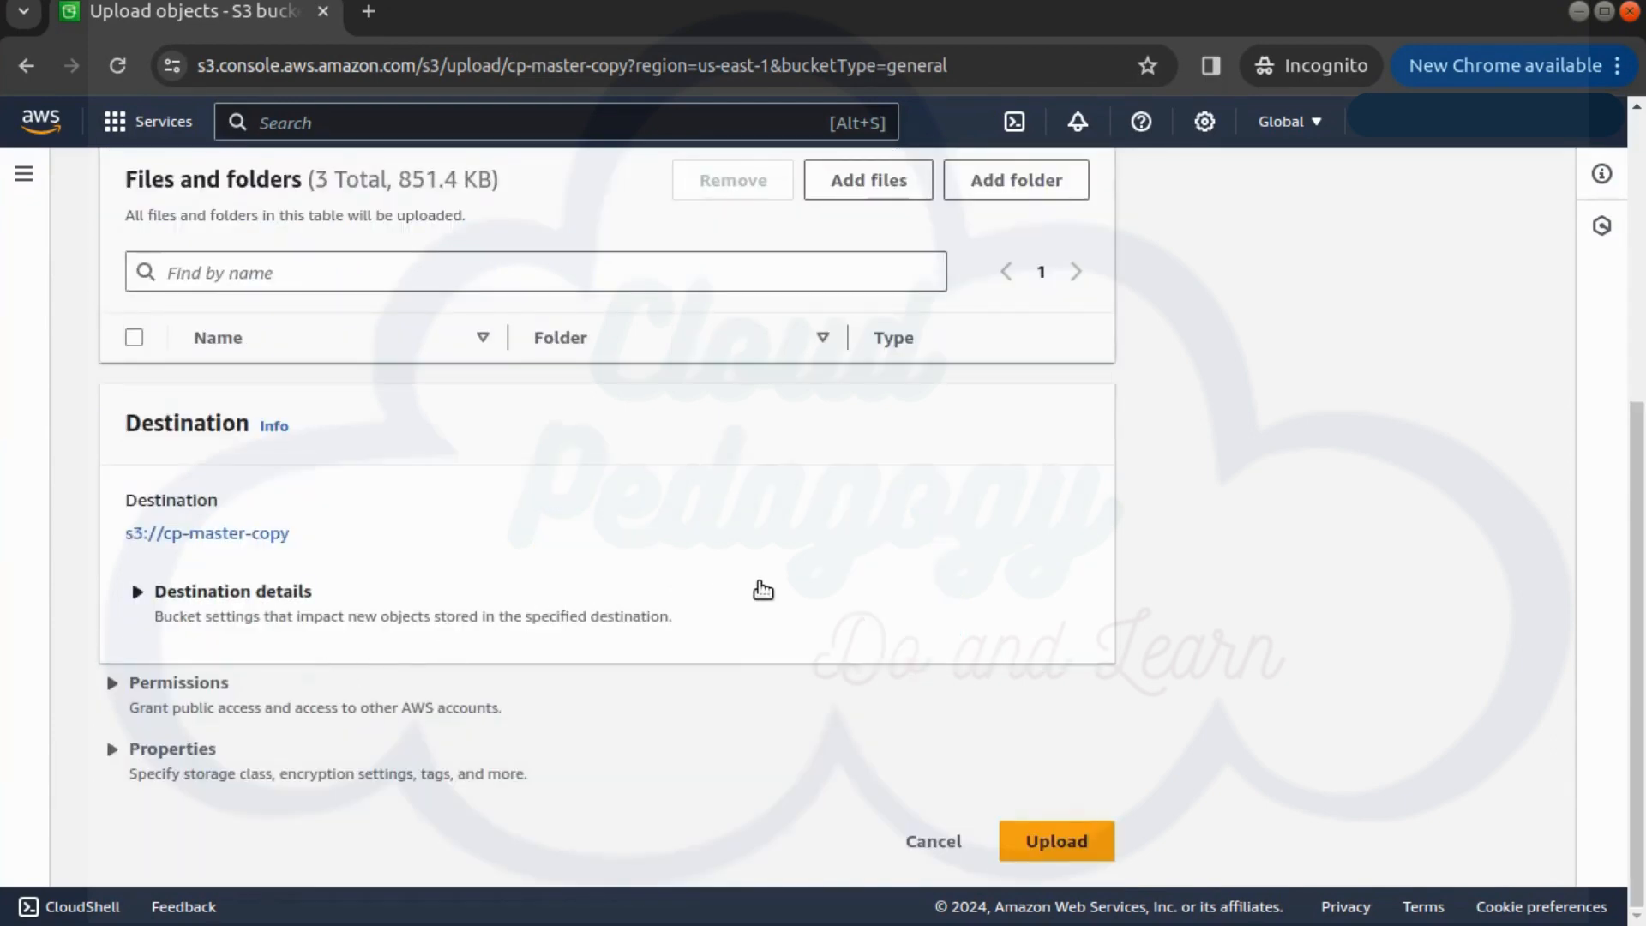
pyautogui.scroll(1, 766, 590)
pyautogui.scroll(2, 765, 590)
pyautogui.scroll(-2, 764, 588)
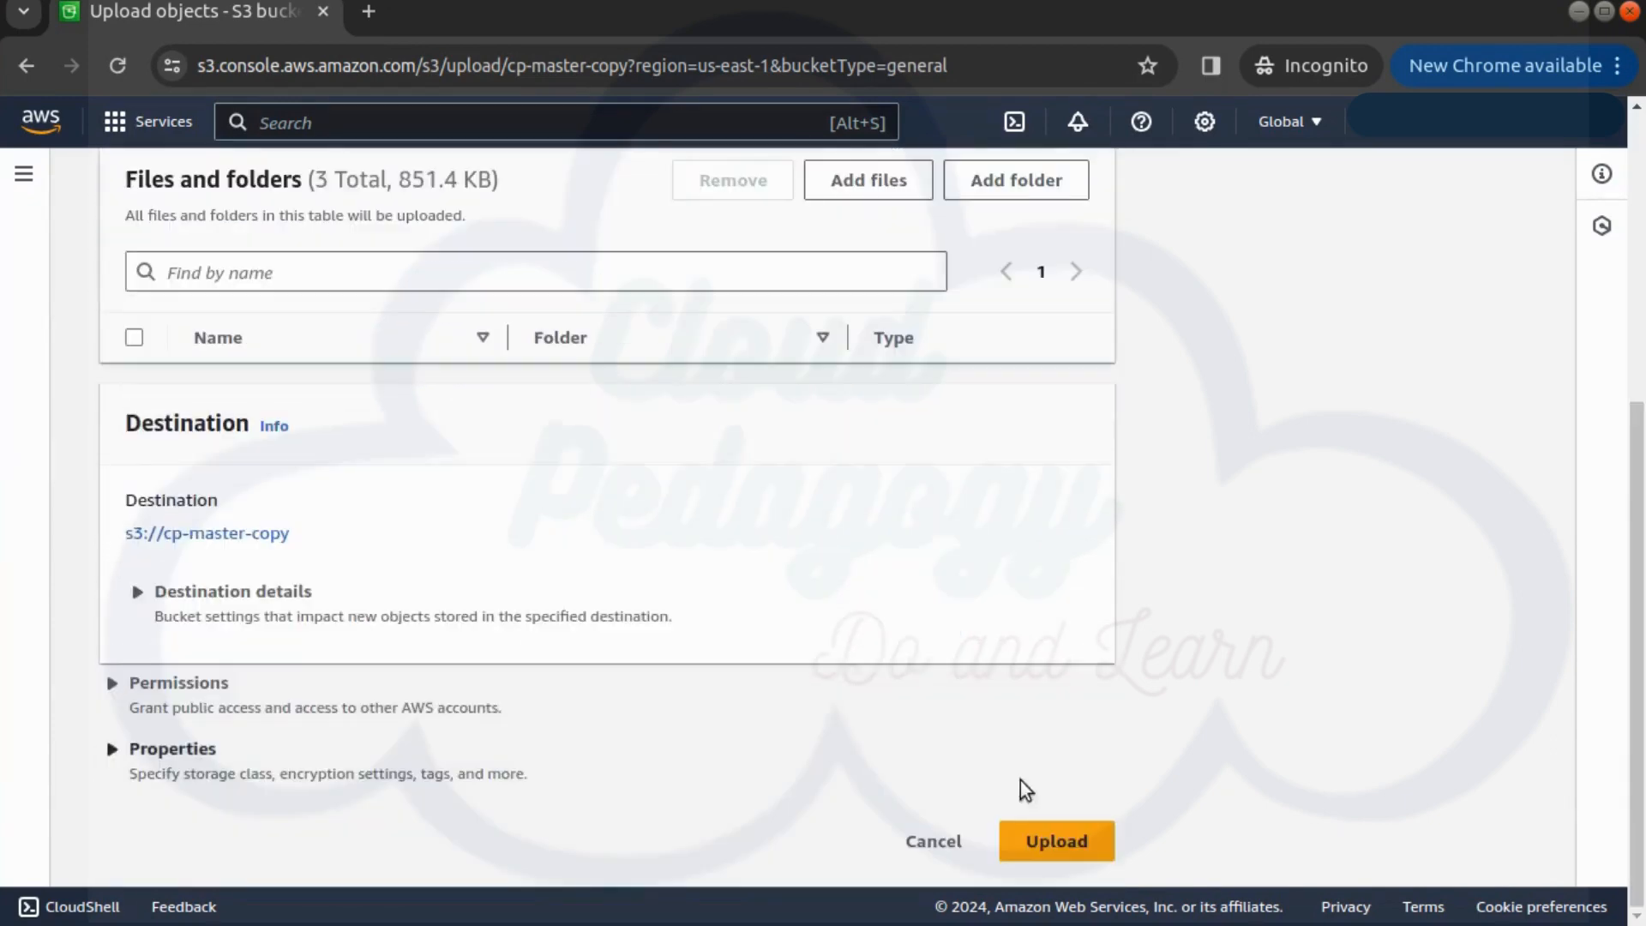
pyautogui.click(1055, 836)
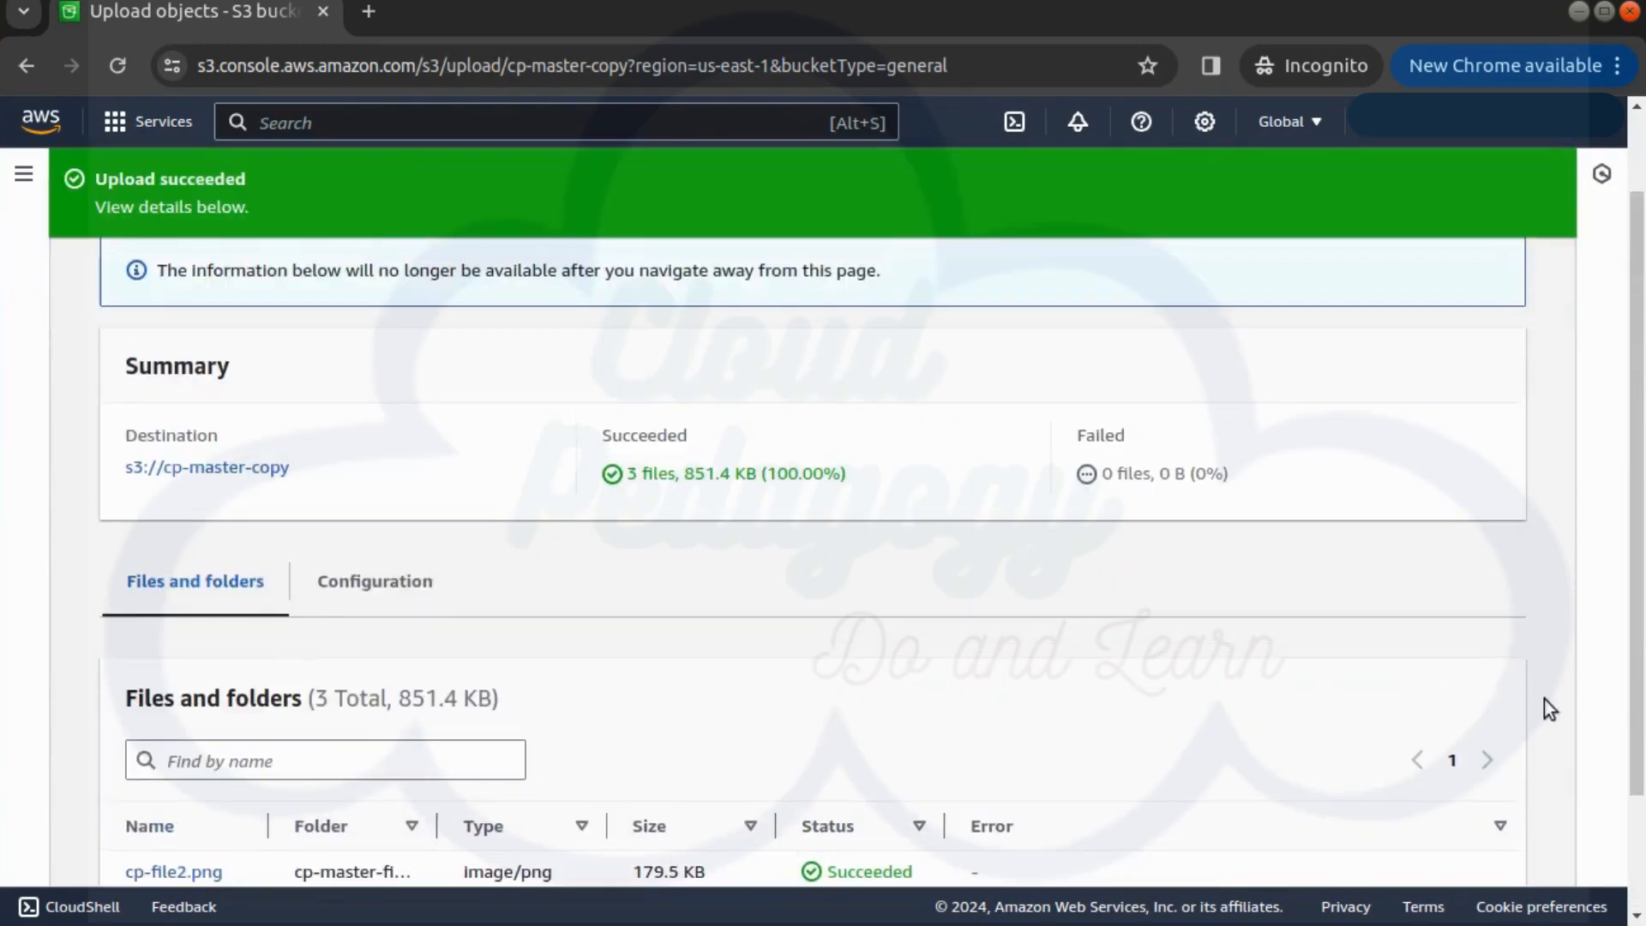
# Close the upload summary and examine the uploaded objects in the cp-master-files folder.
pyautogui.click(1497, 292)
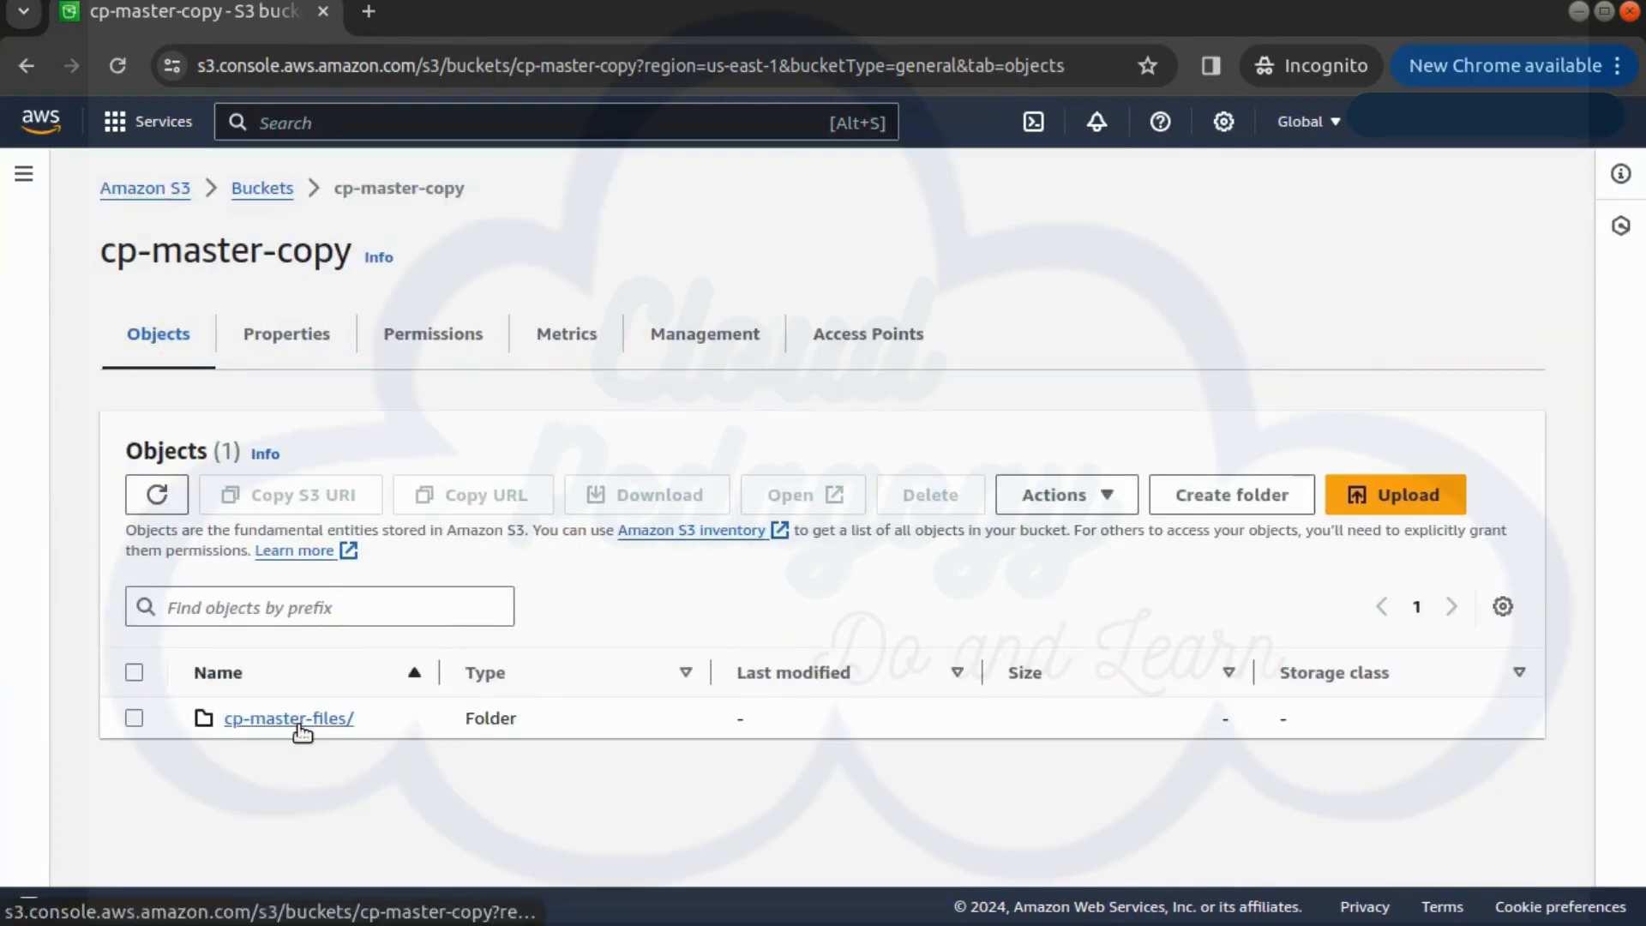
pyautogui.click(299, 724)
pyautogui.scroll(-1, 290, 701)
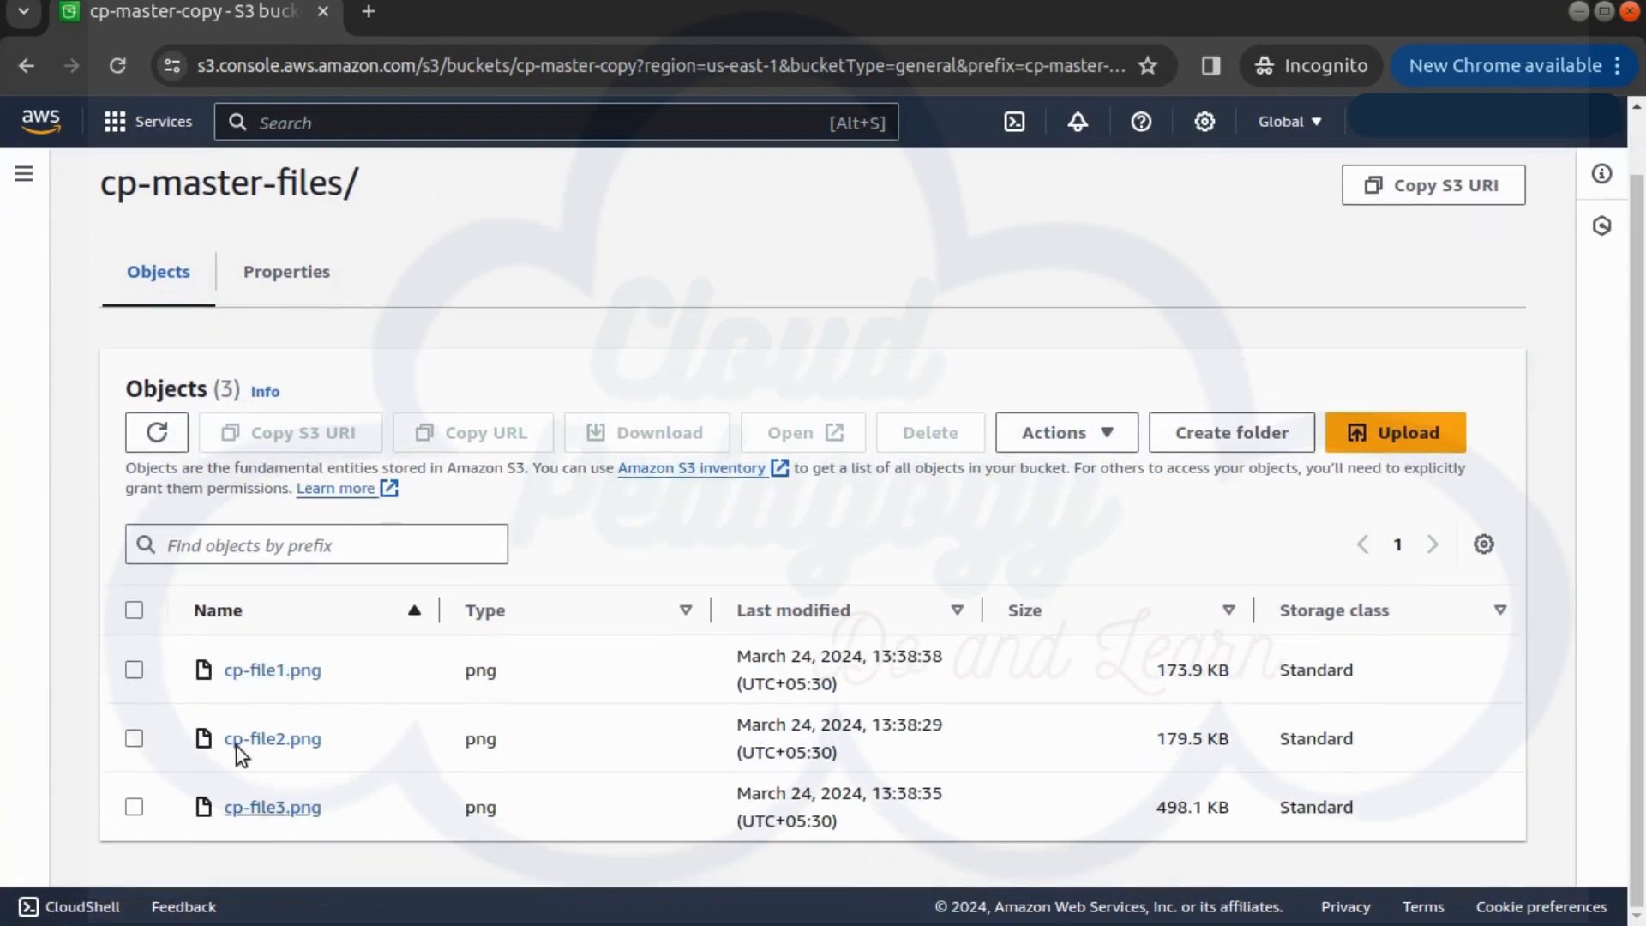
pyautogui.scroll(1, 420, 454)
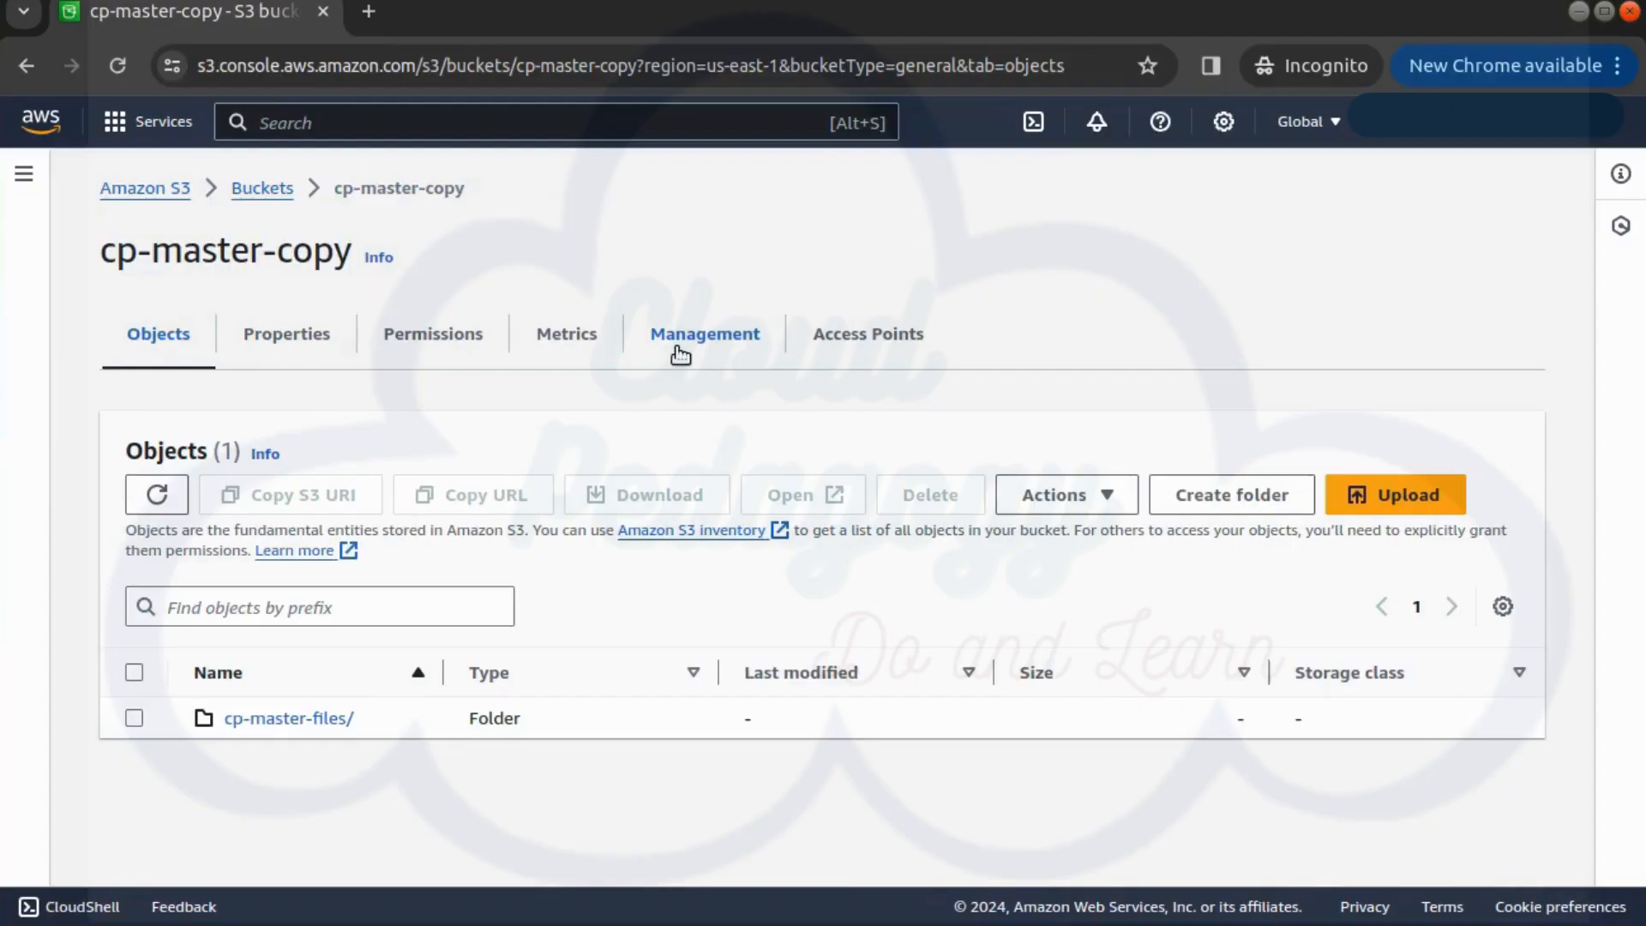
# Start creating a lifecycle rule in the management settings of the cp-master-copy bucket.
pyautogui.click(682, 352)
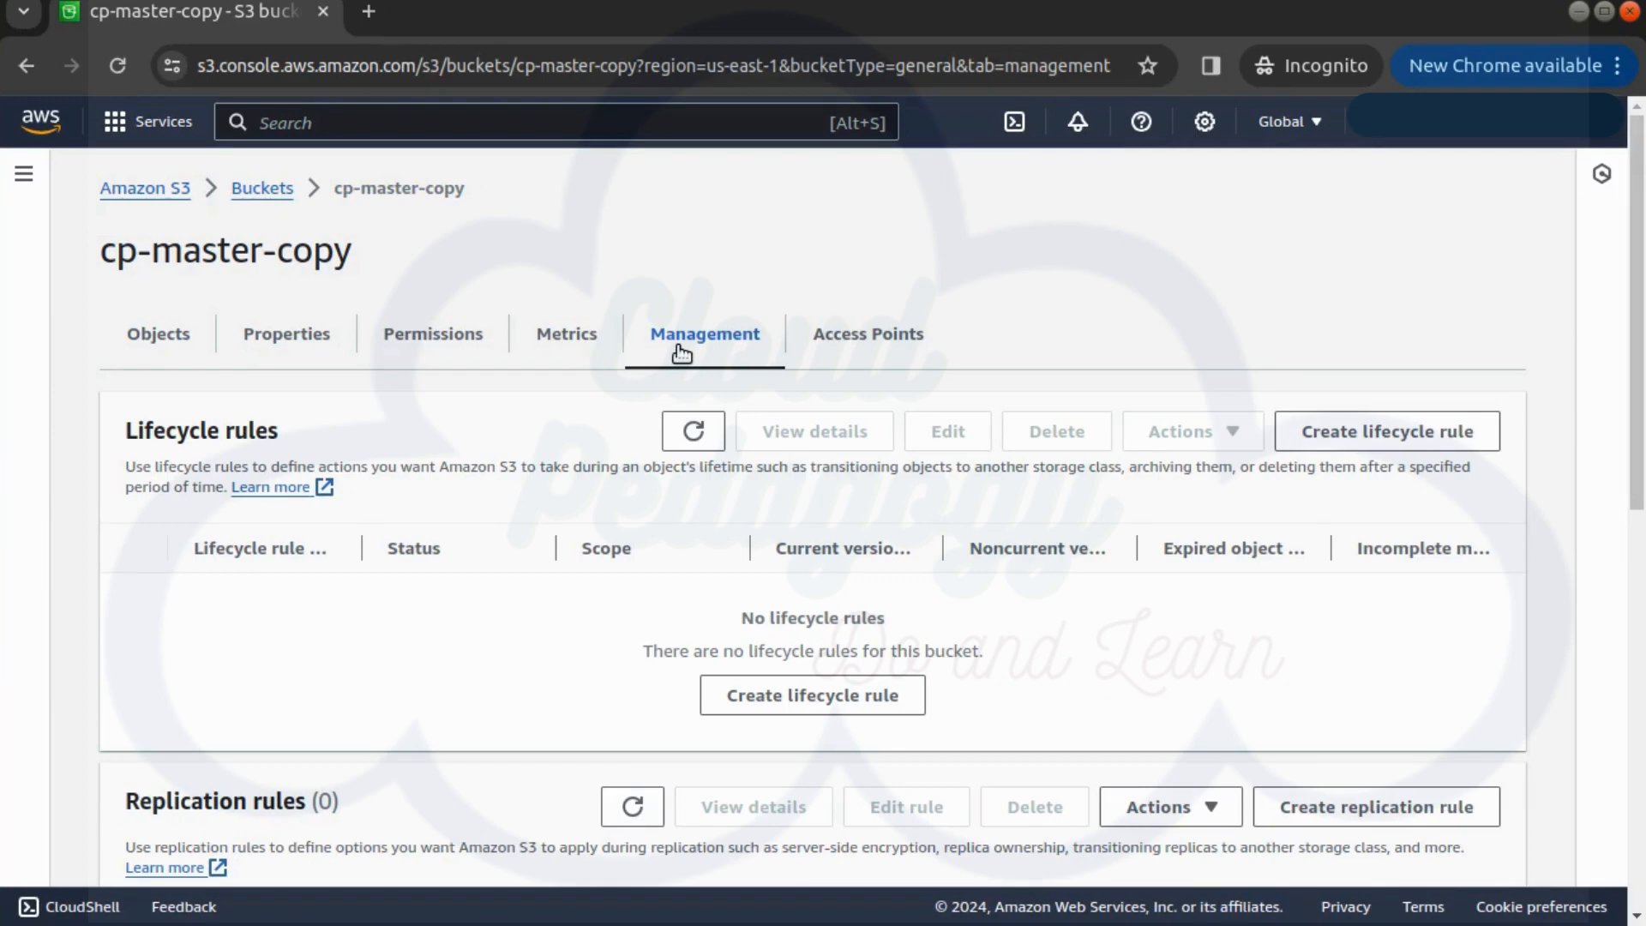
pyautogui.scroll(-3, 1108, 485)
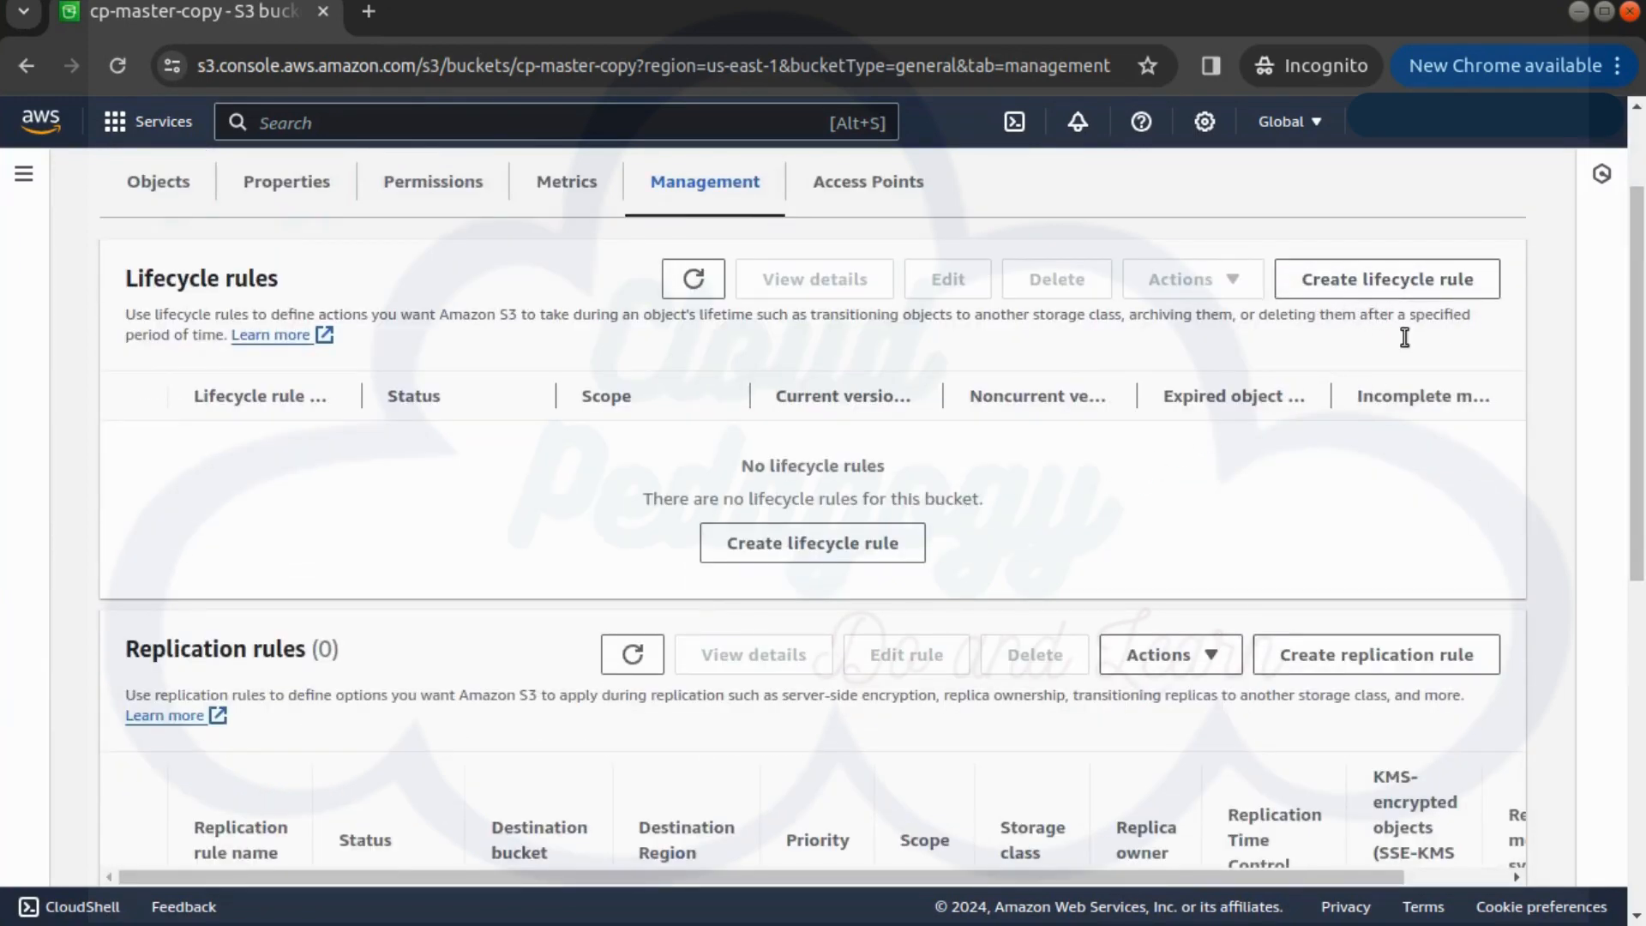
pyautogui.click(1381, 279)
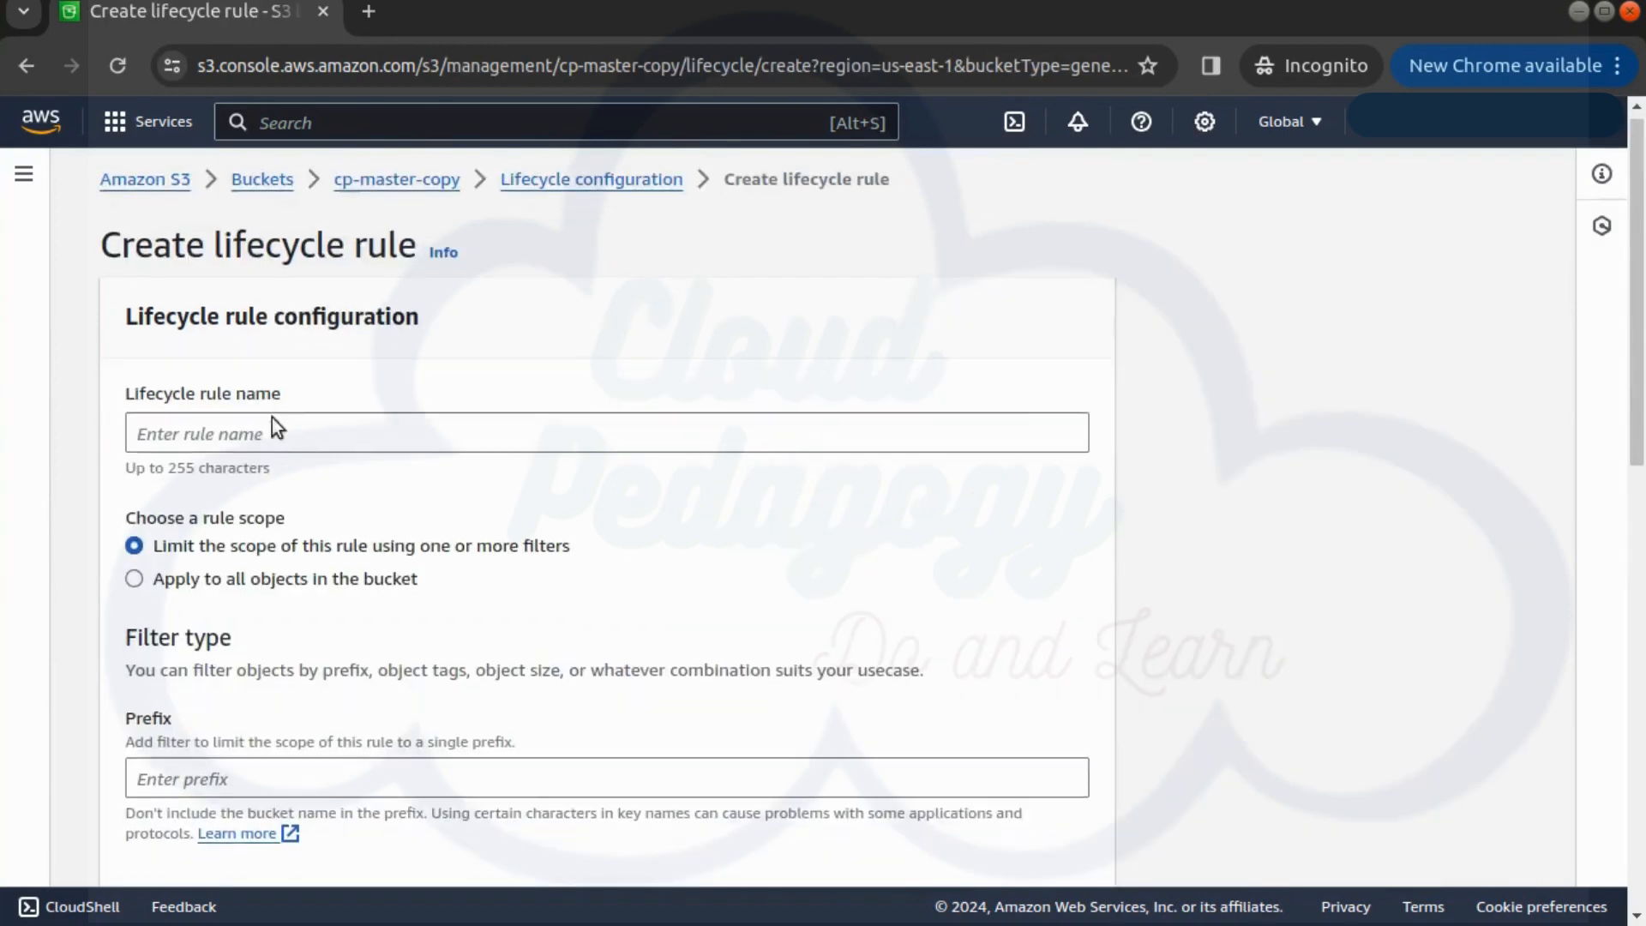
# Name the lifecycle rule cp-s3-lifecycle-policy.
pyautogui.scroll(-2, 271, 418)
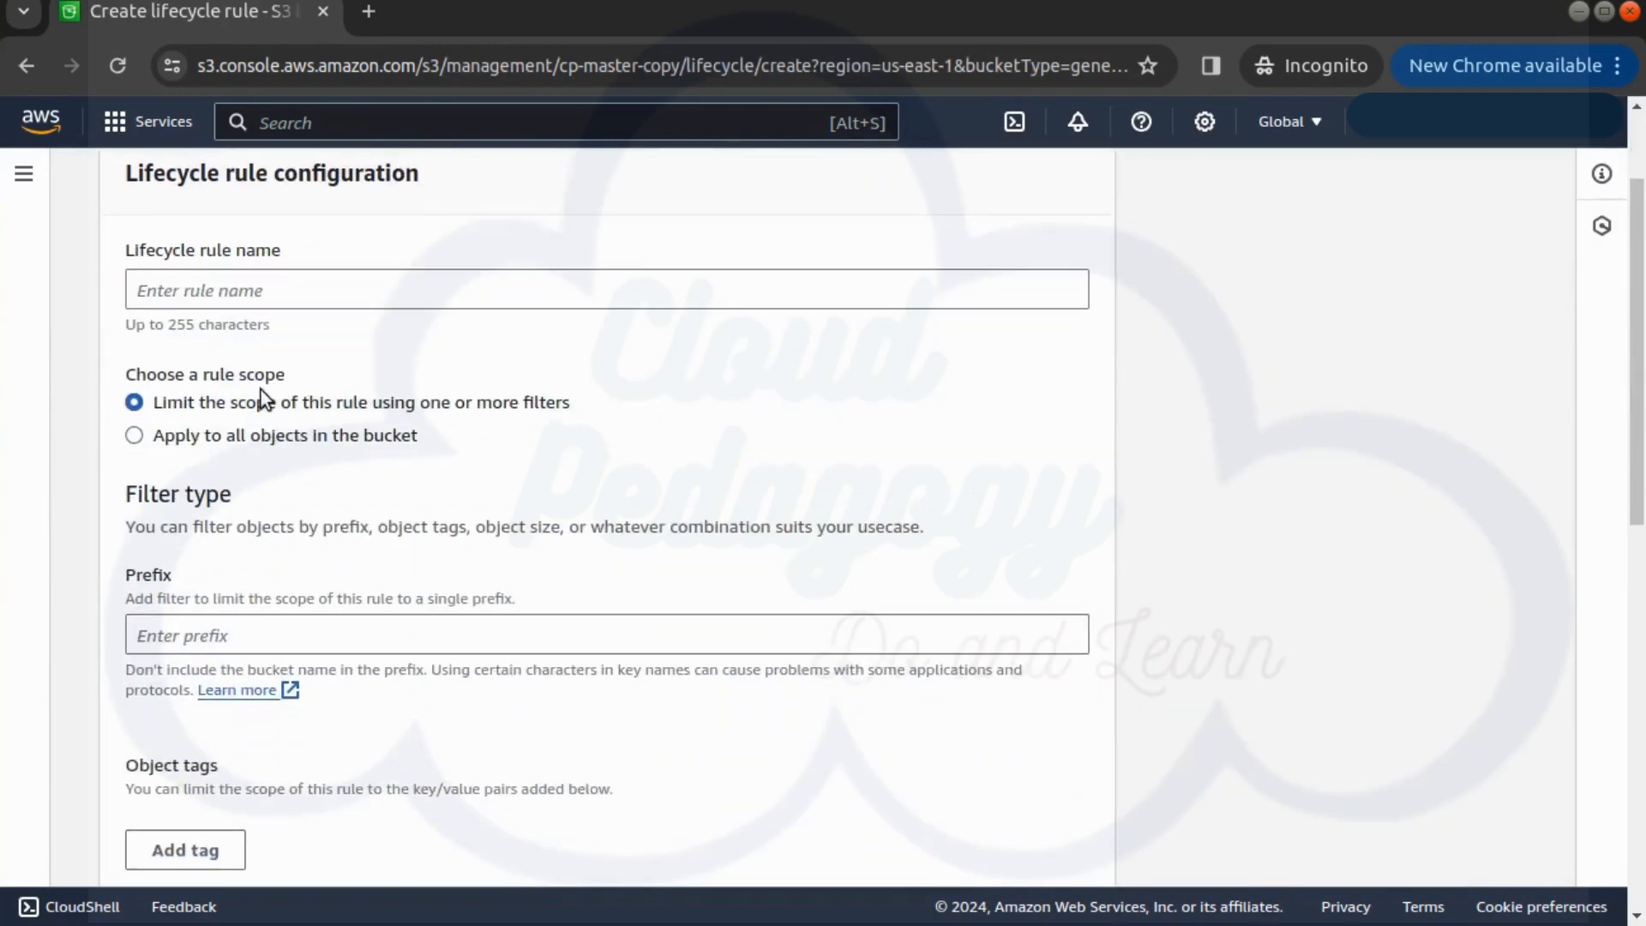
pyautogui.click(261, 297)
pyautogui.write('cp-s3-')
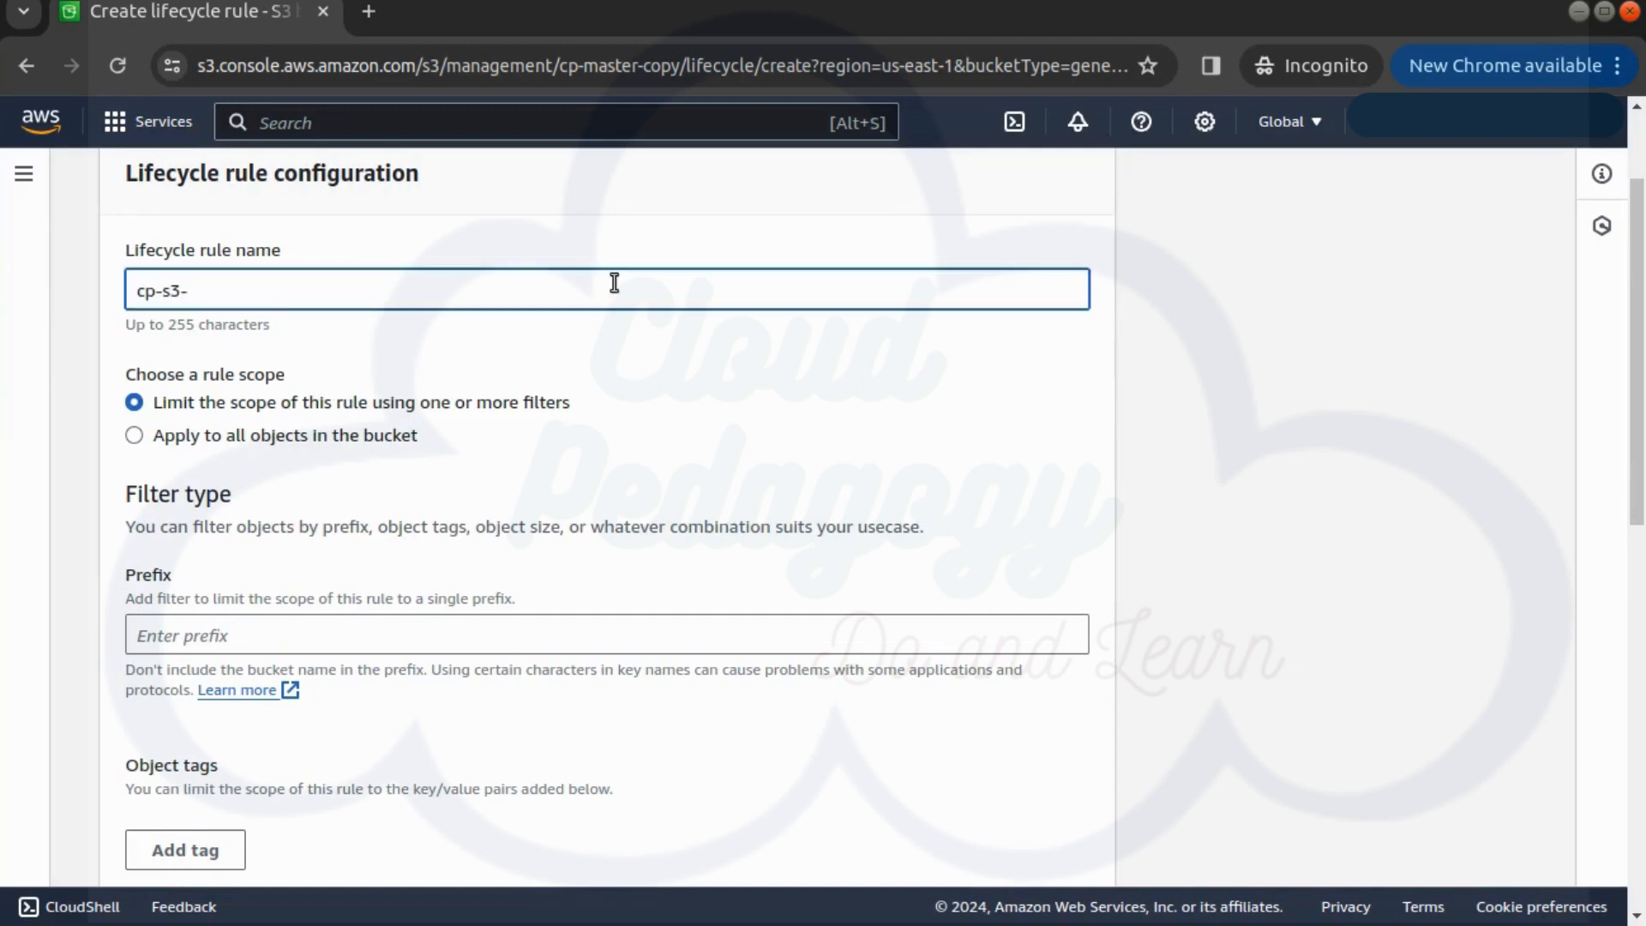
pyautogui.write('lifec')
pyautogui.write('ycle-')
pyautogui.write('plo')
pyautogui.press('BackSpace')
pyautogui.press('BackSpace')
pyautogui.write('olicy')
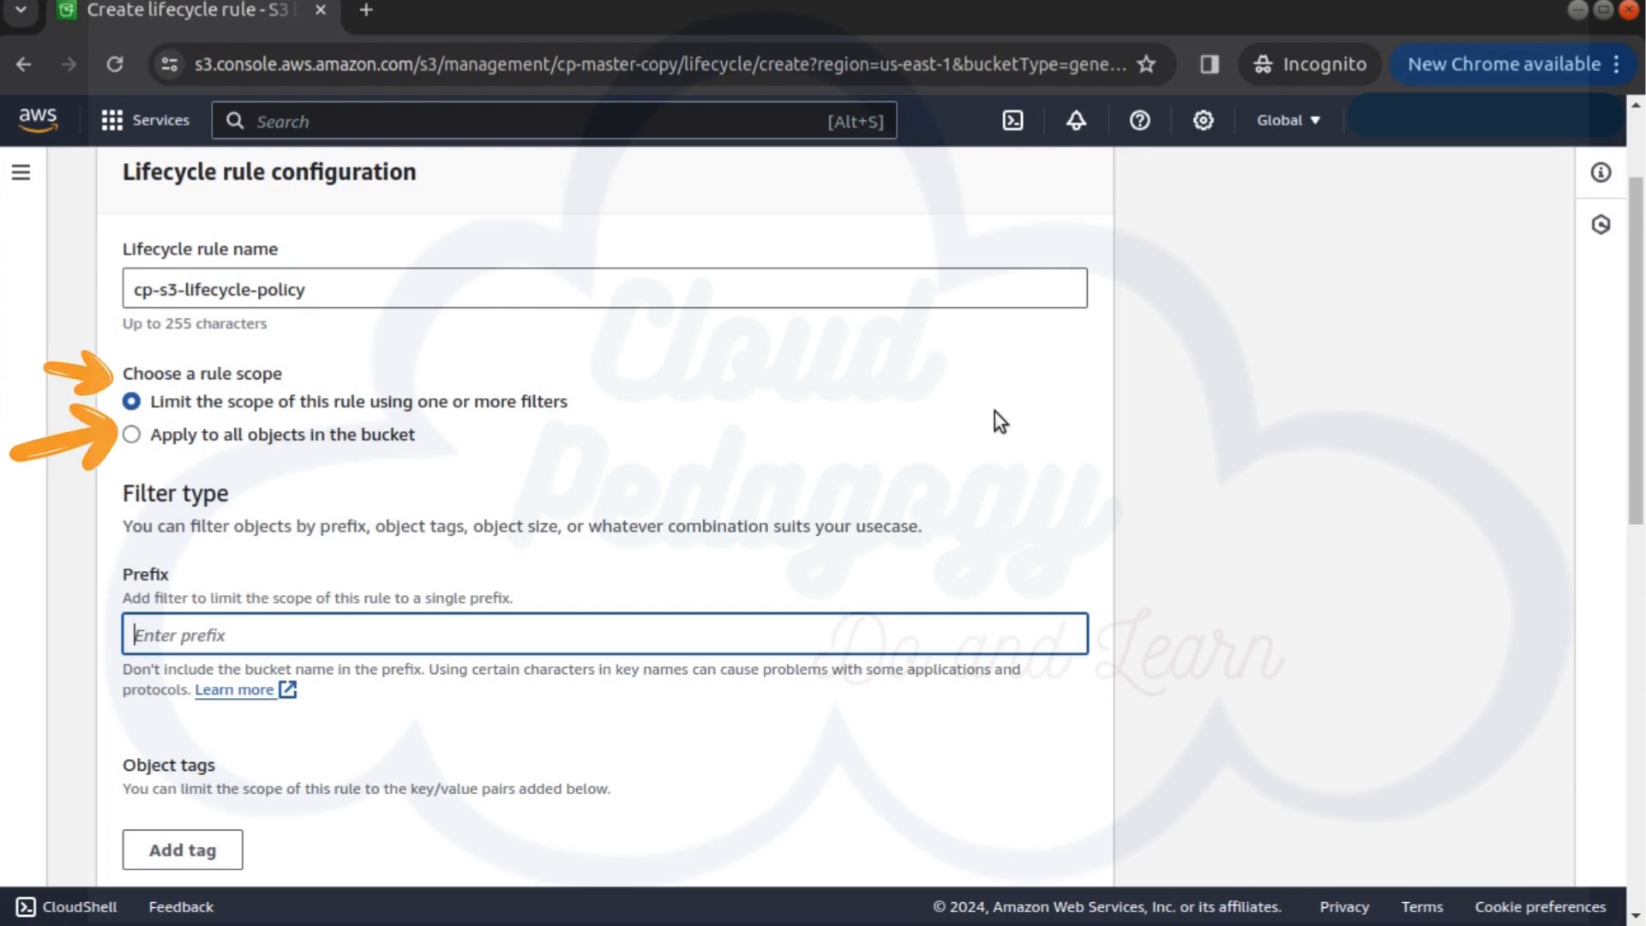
# Limit the rule's scope to objects with the prefix cp-file.
pyautogui.click(612, 282)
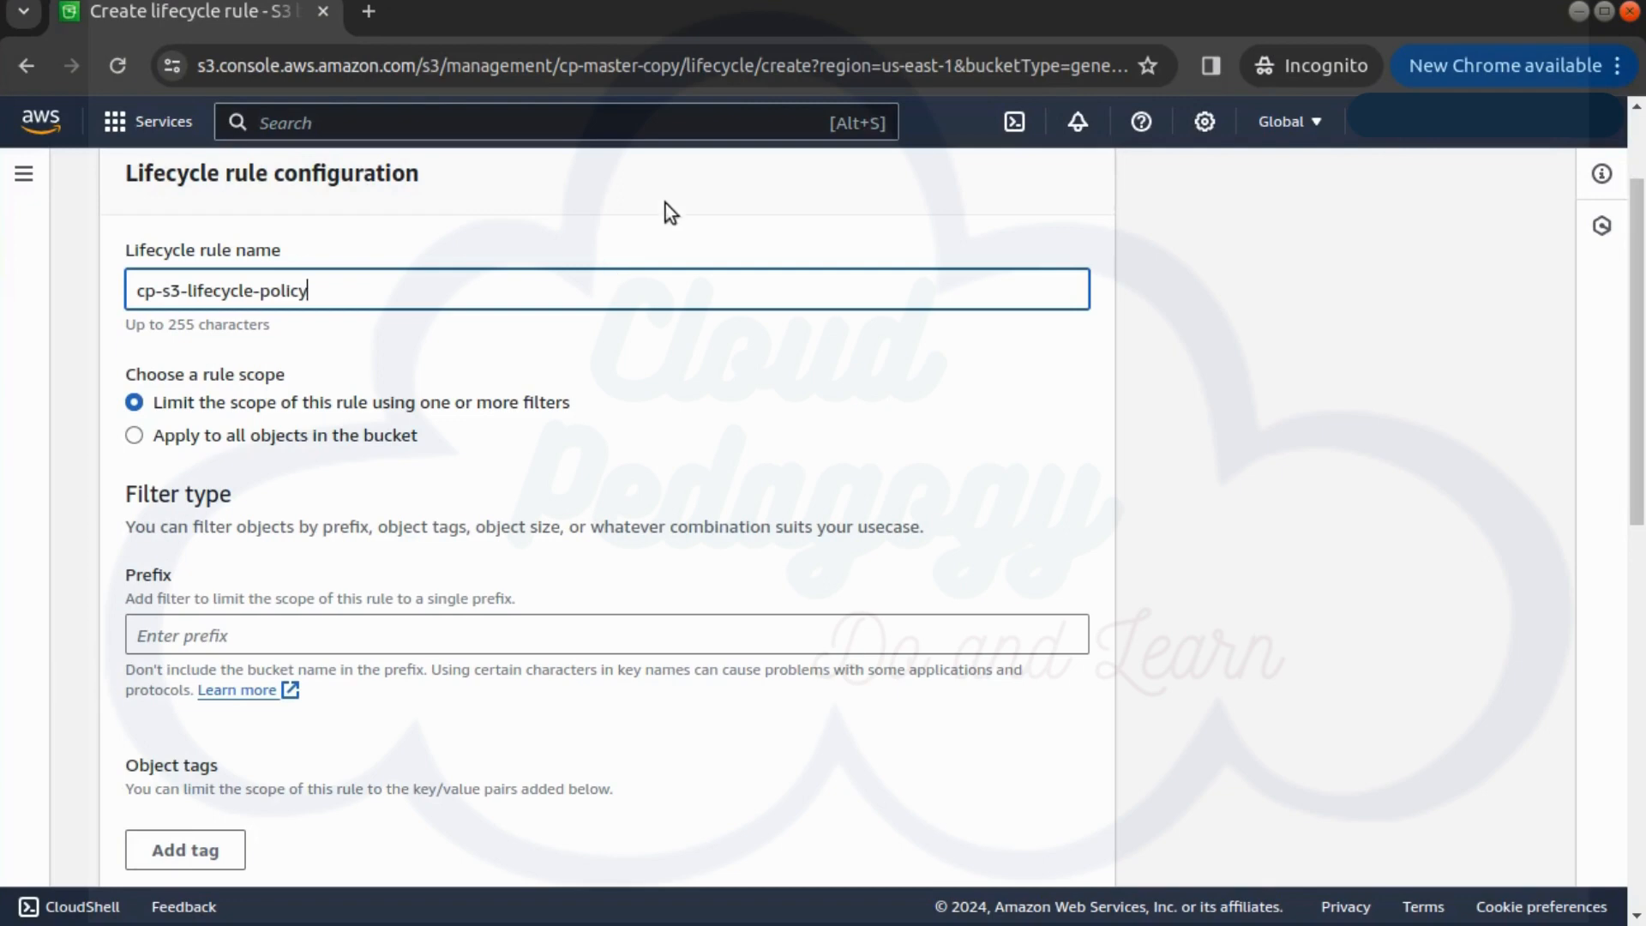
pyautogui.click(200, 632)
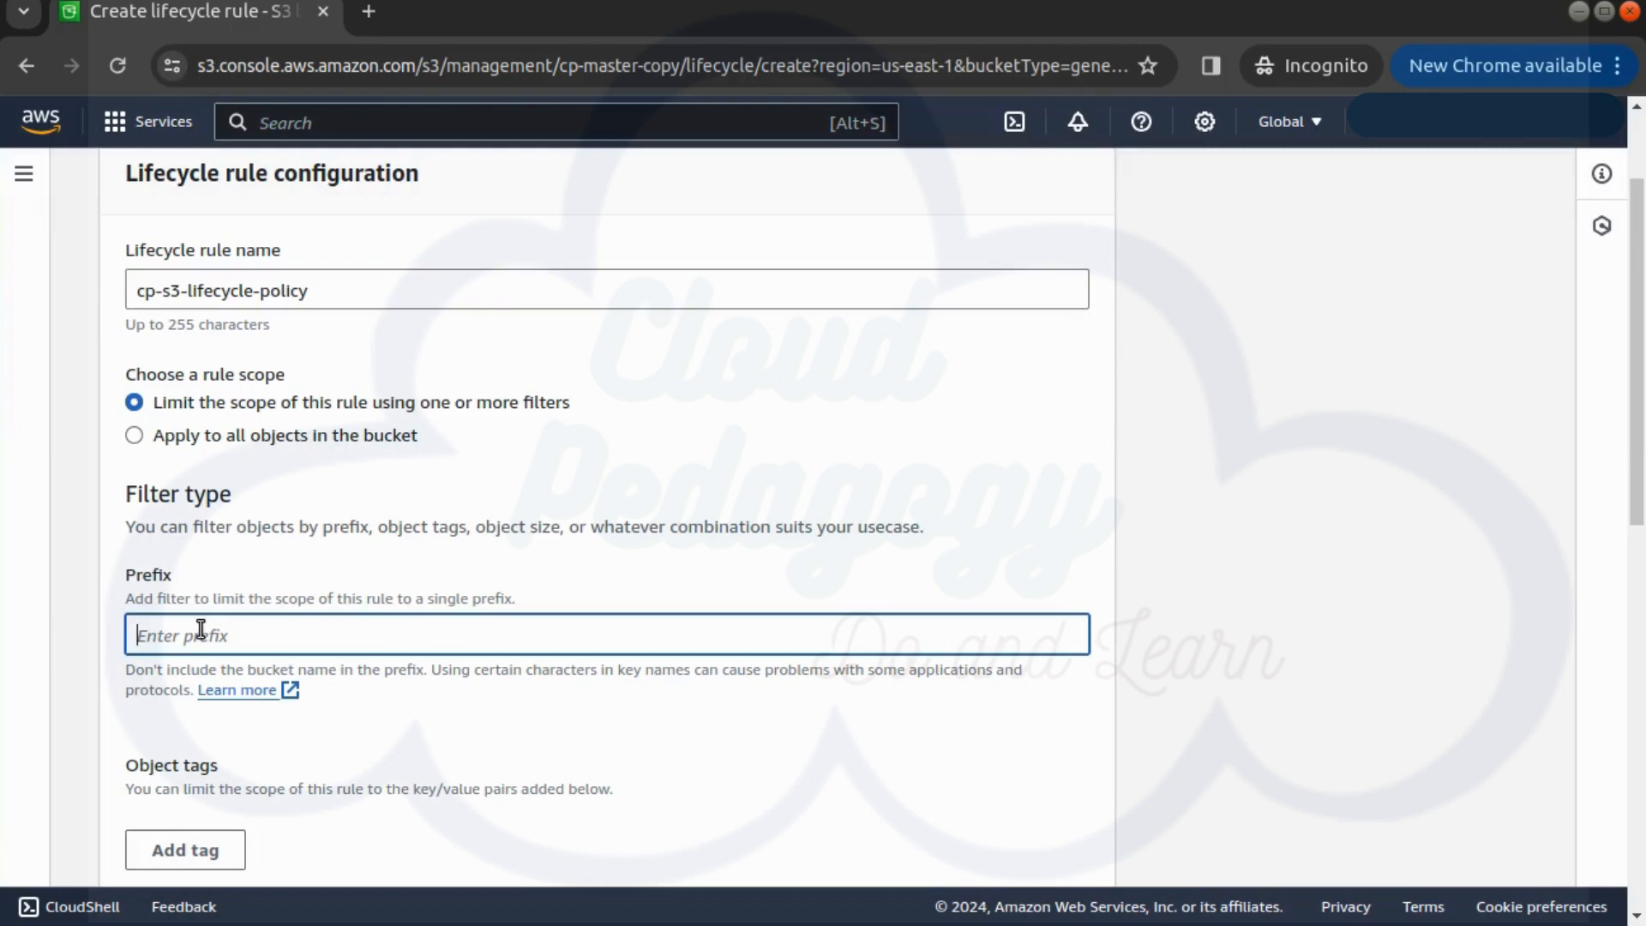
pyautogui.write('cp-file')
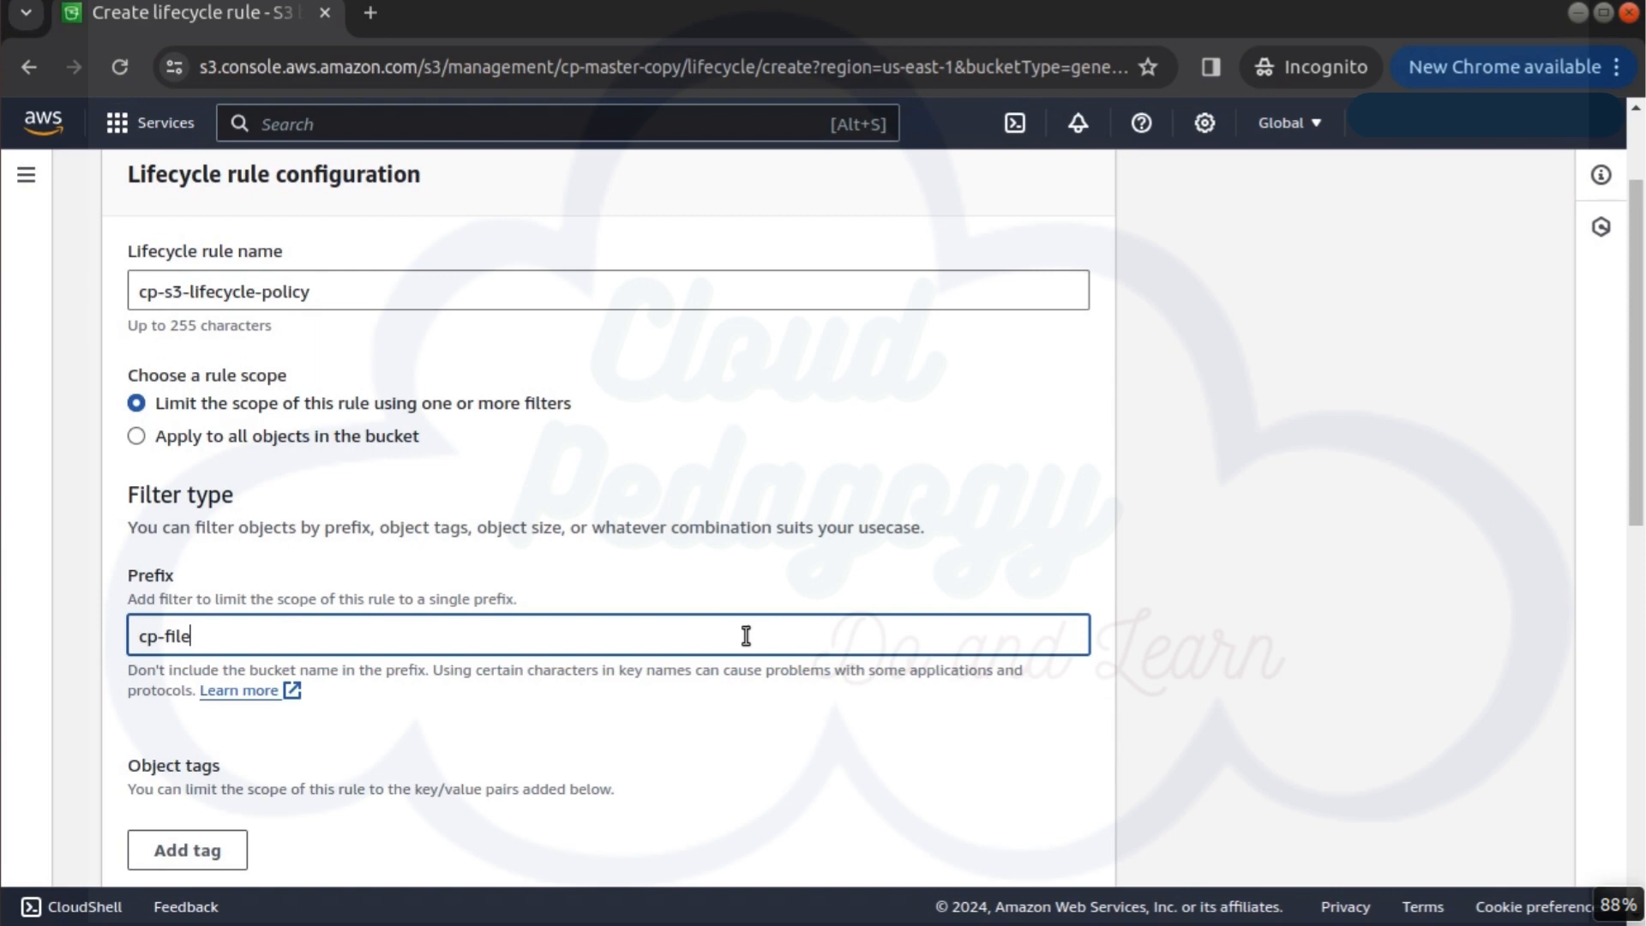
# Enable the rule actions that move both current and noncurrent object versions between storage classes.
pyautogui.scroll(-5, 746, 636)
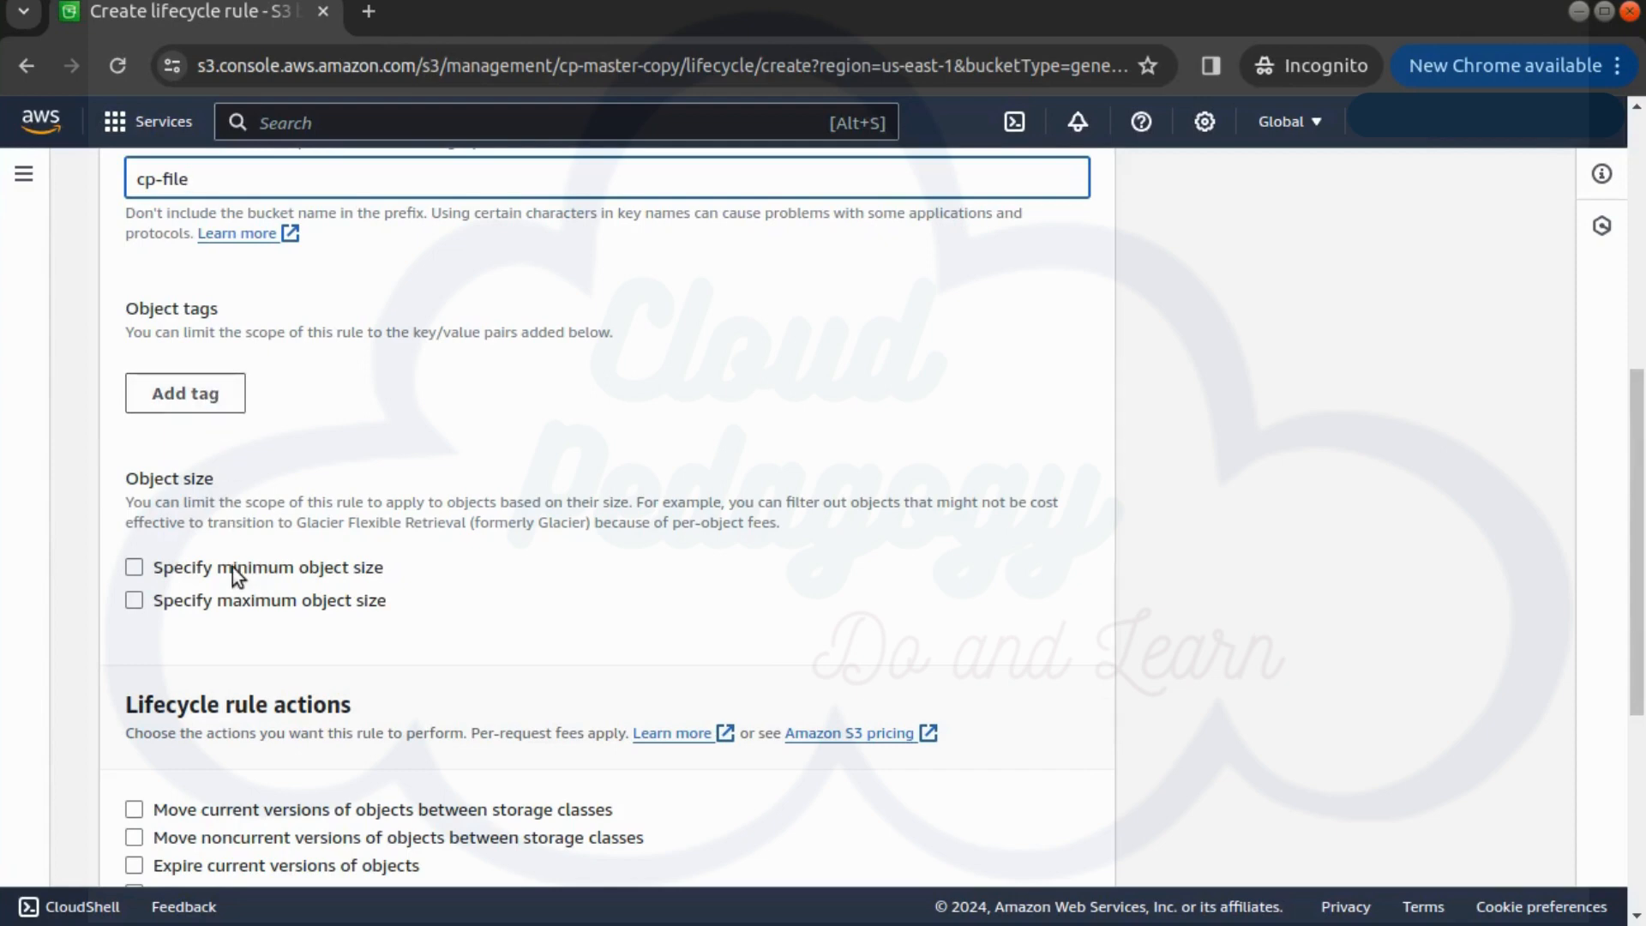
pyautogui.scroll(-3, 418, 532)
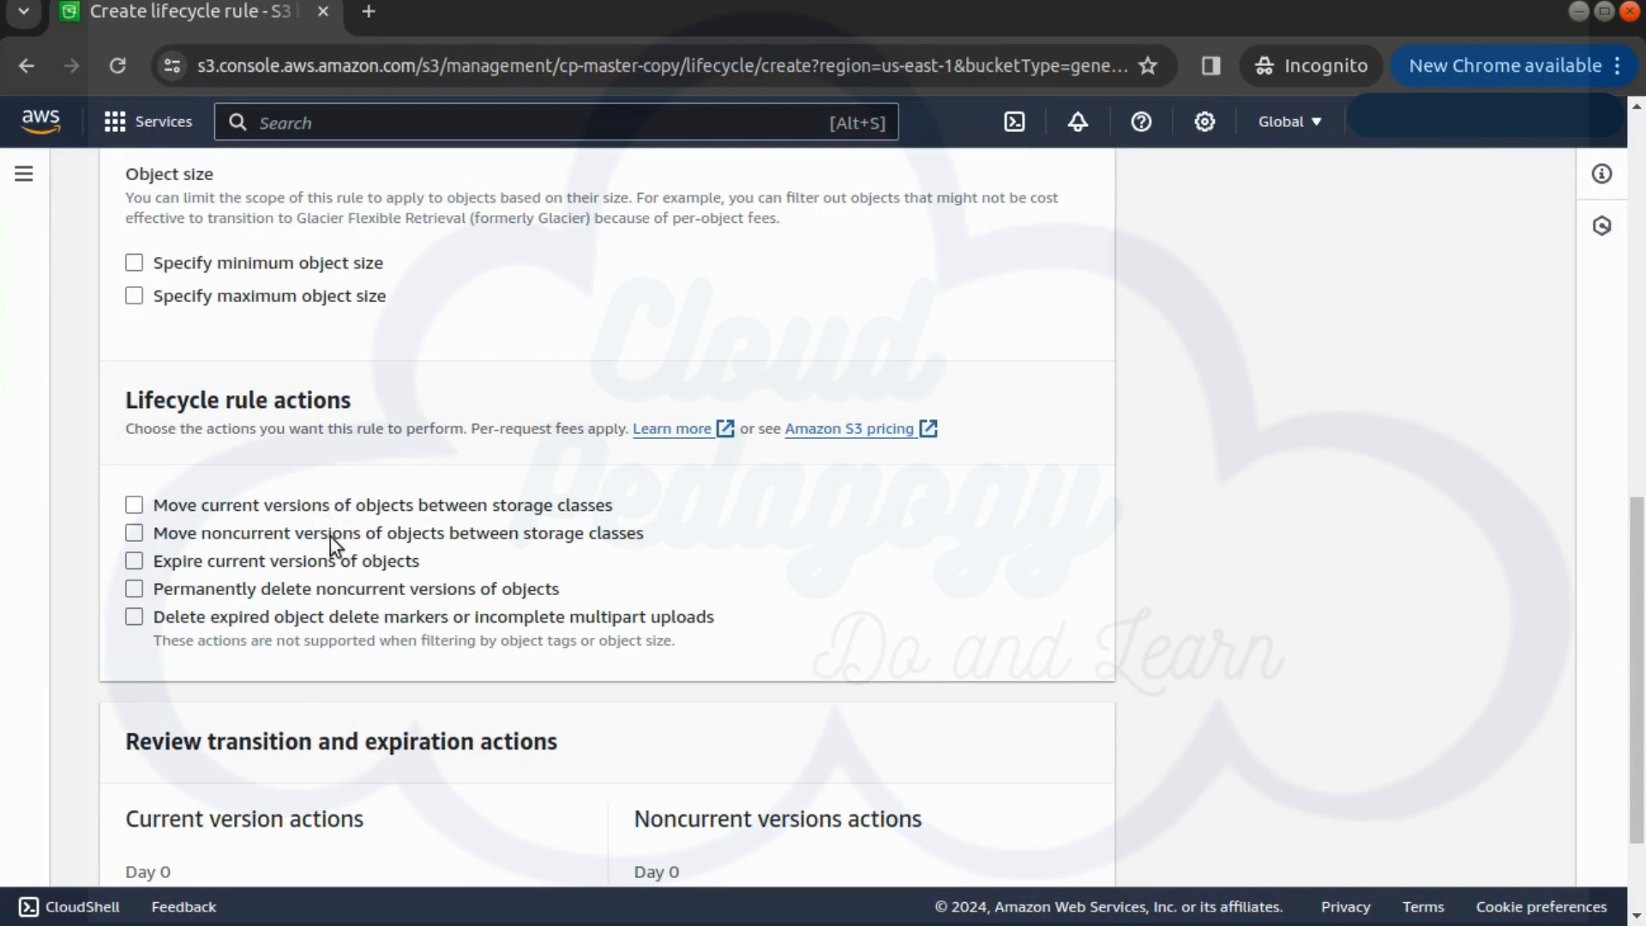
pyautogui.click(355, 523)
pyautogui.click(319, 507)
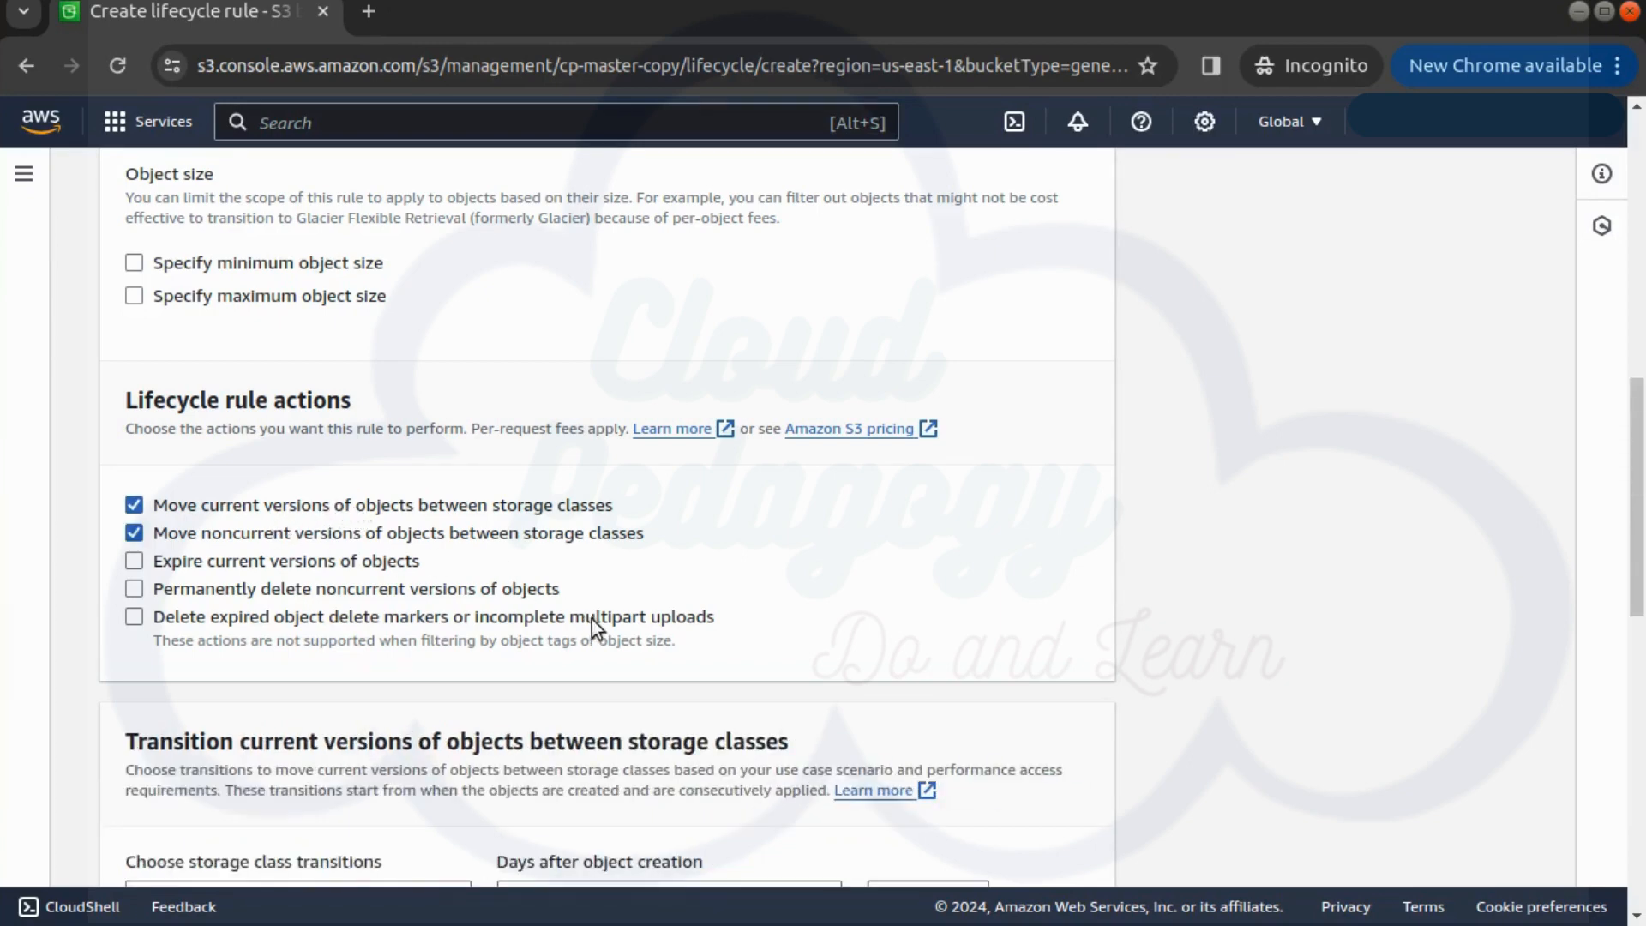
# Transition current object versions to Glacier Flexible Retrieval (formerly Glacier) 30 days after creation and acknowledge the one-time per-object request cost.
pyautogui.scroll(-3, 593, 620)
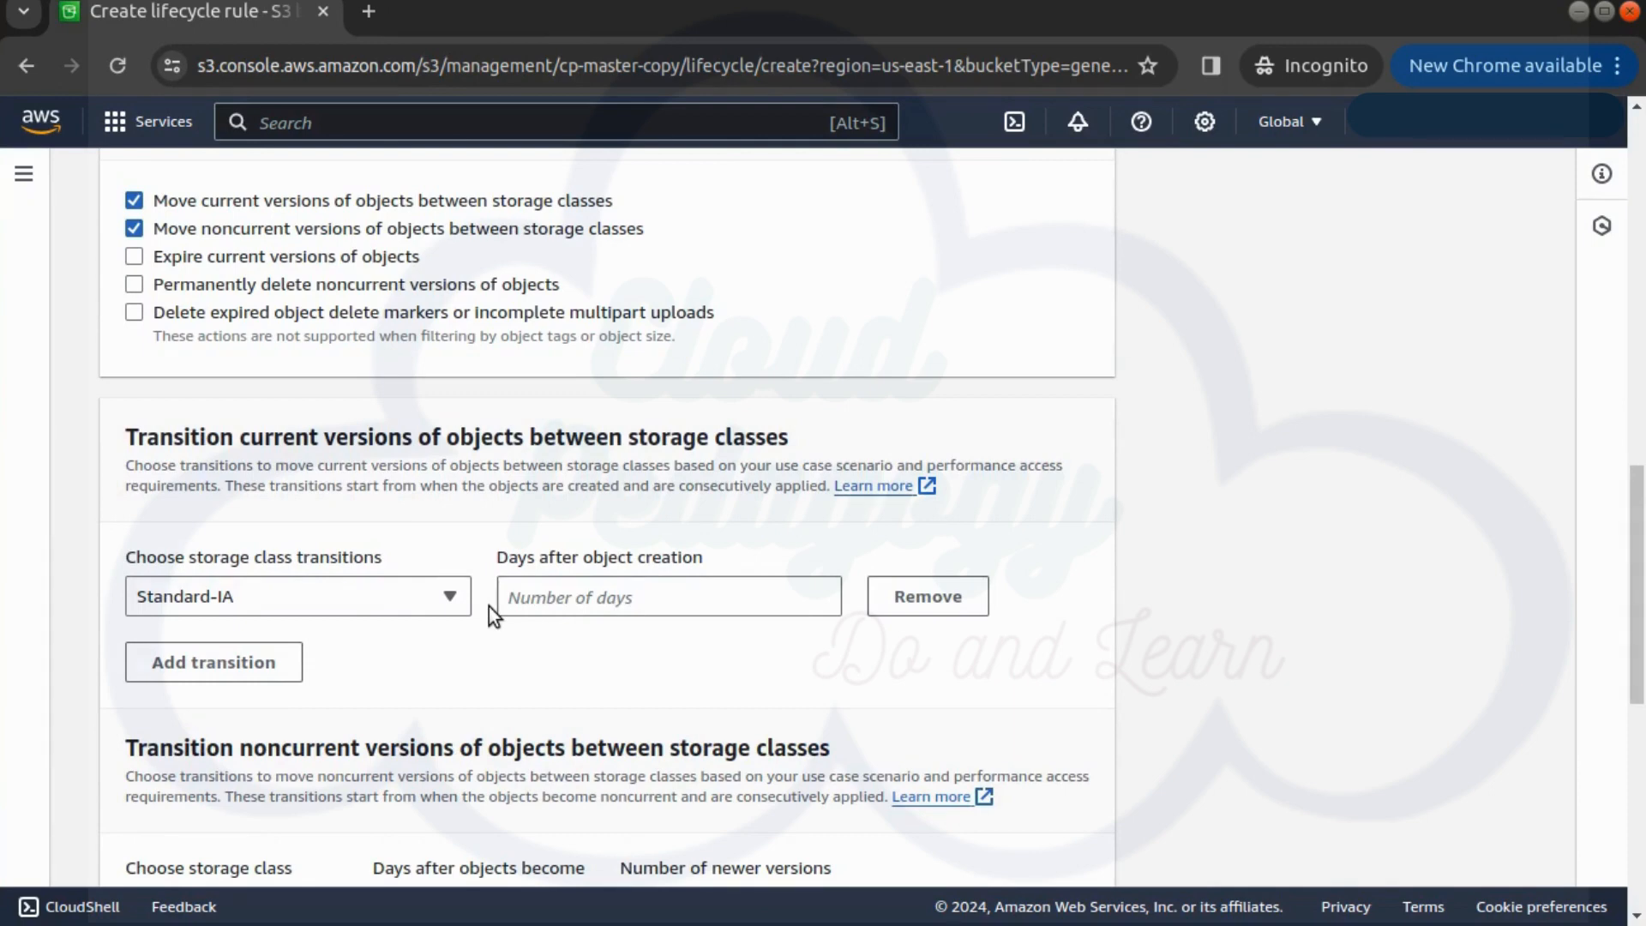
pyautogui.click(301, 599)
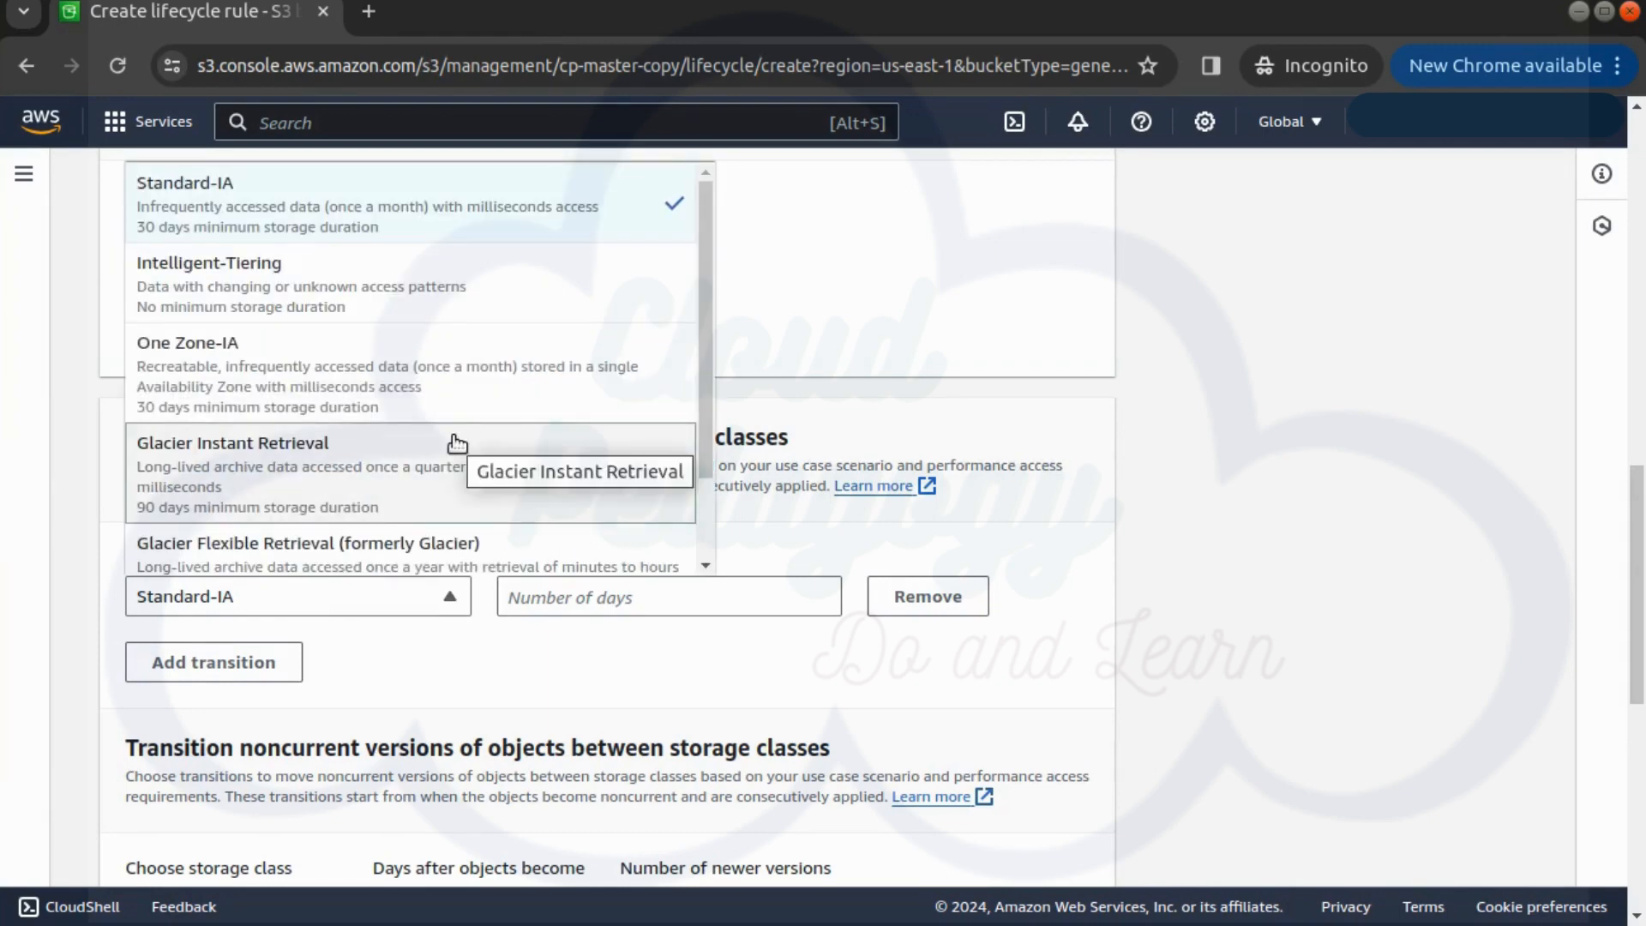
pyautogui.scroll(-2, 456, 443)
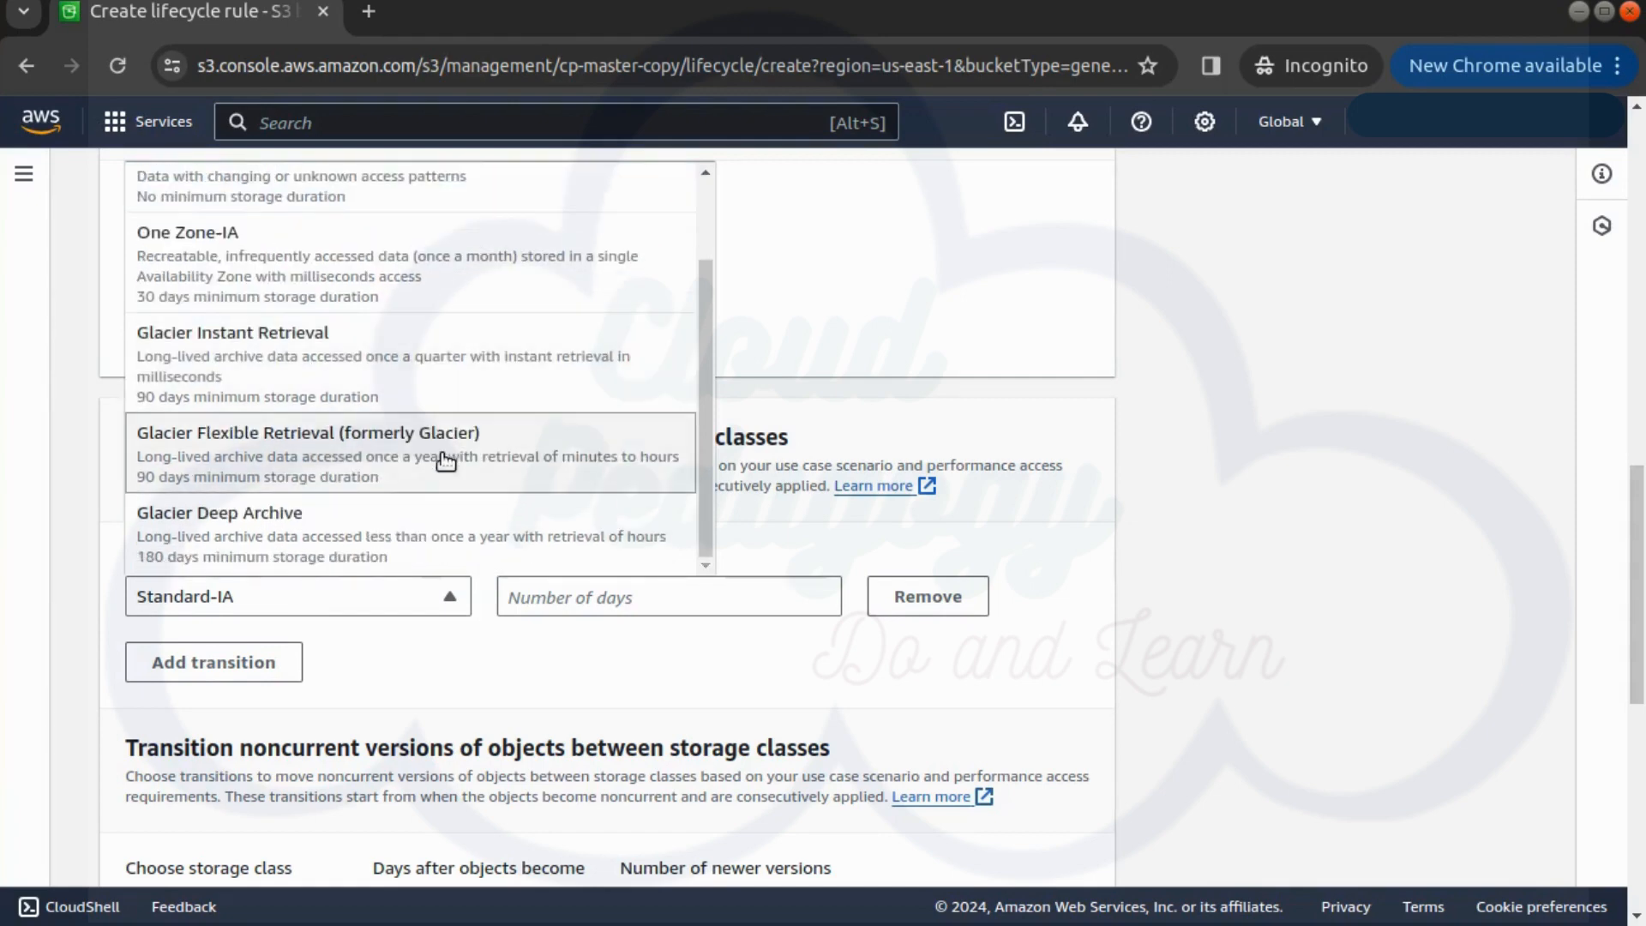
pyautogui.click(446, 455)
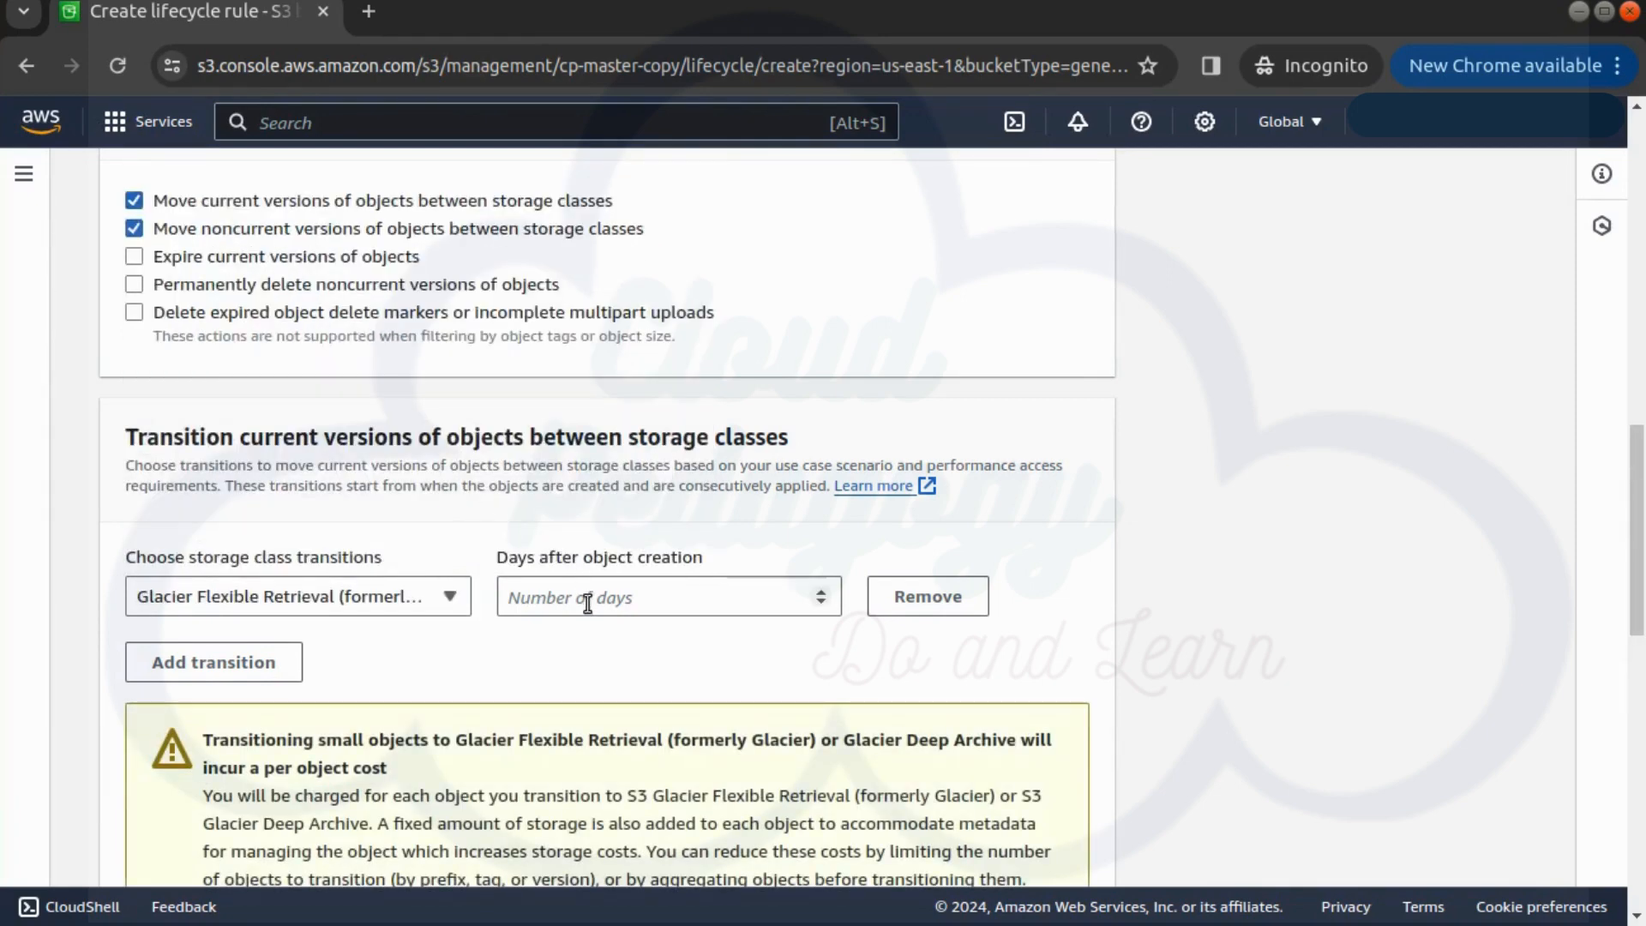
pyautogui.click(587, 603)
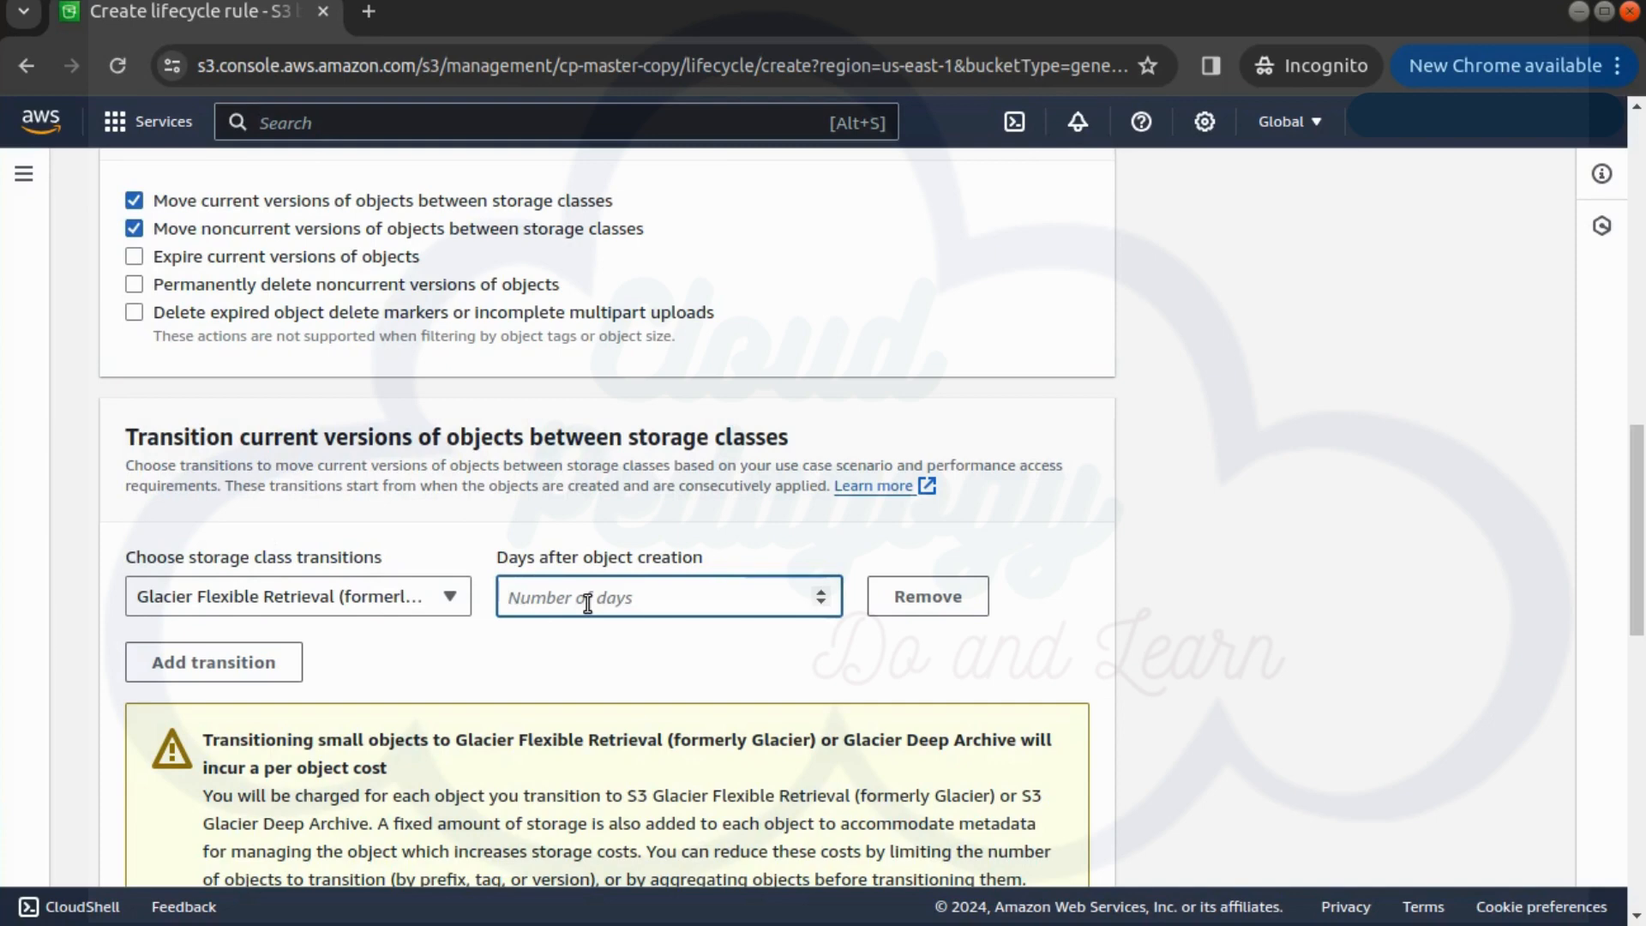
pyautogui.write('30')
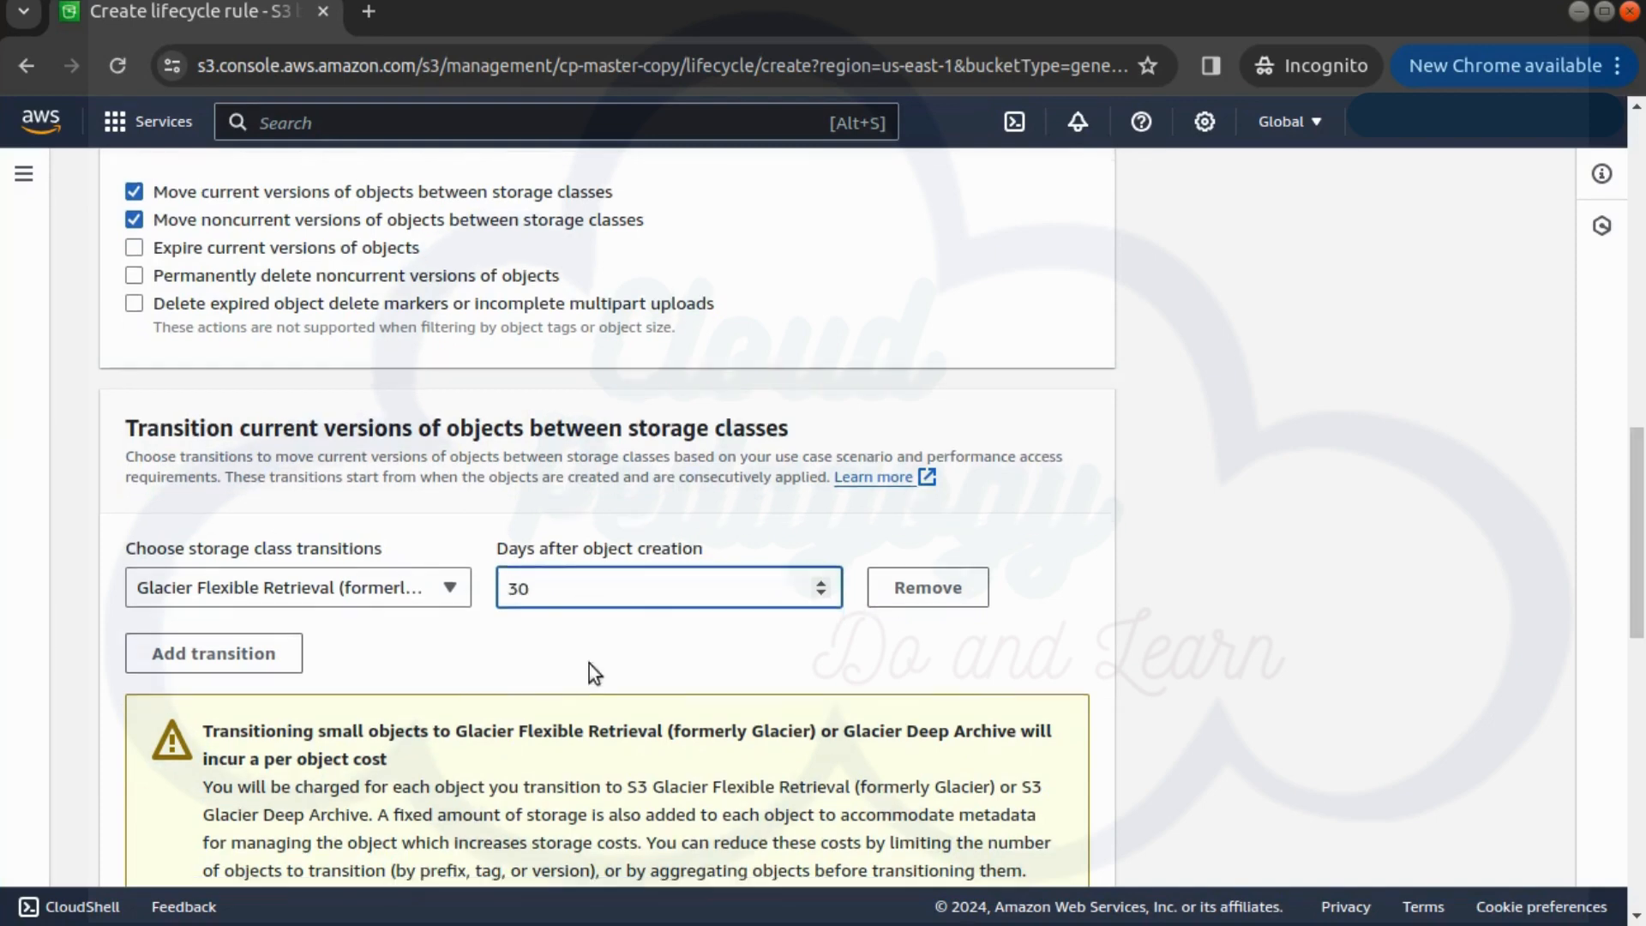
pyautogui.scroll(-3, 592, 668)
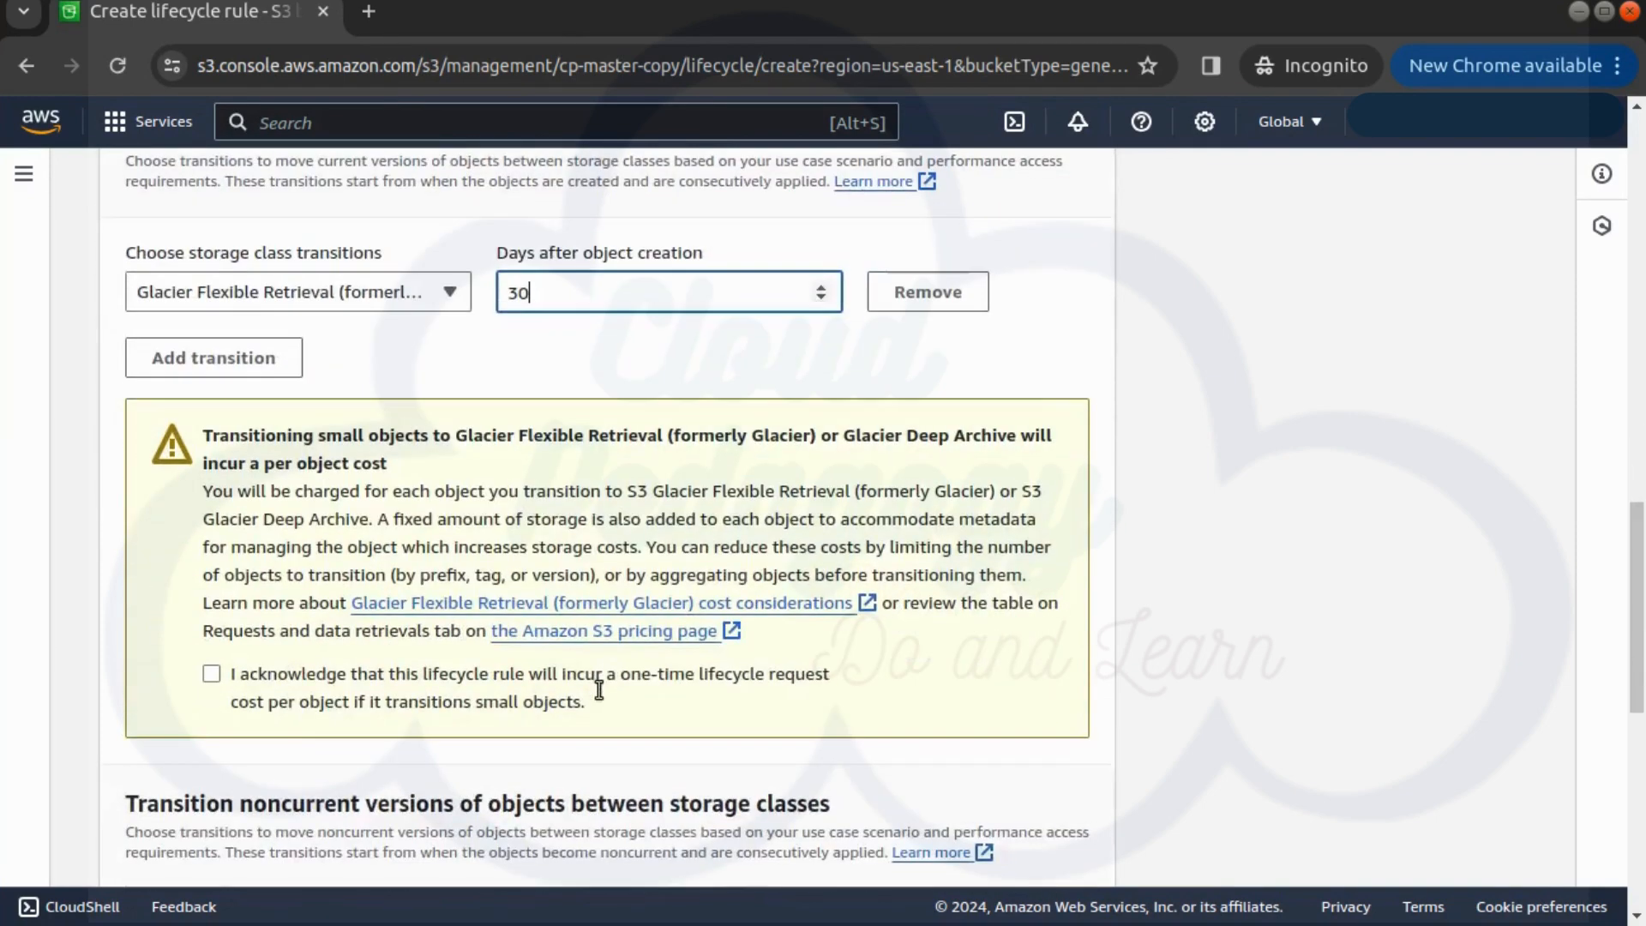
pyautogui.click(304, 690)
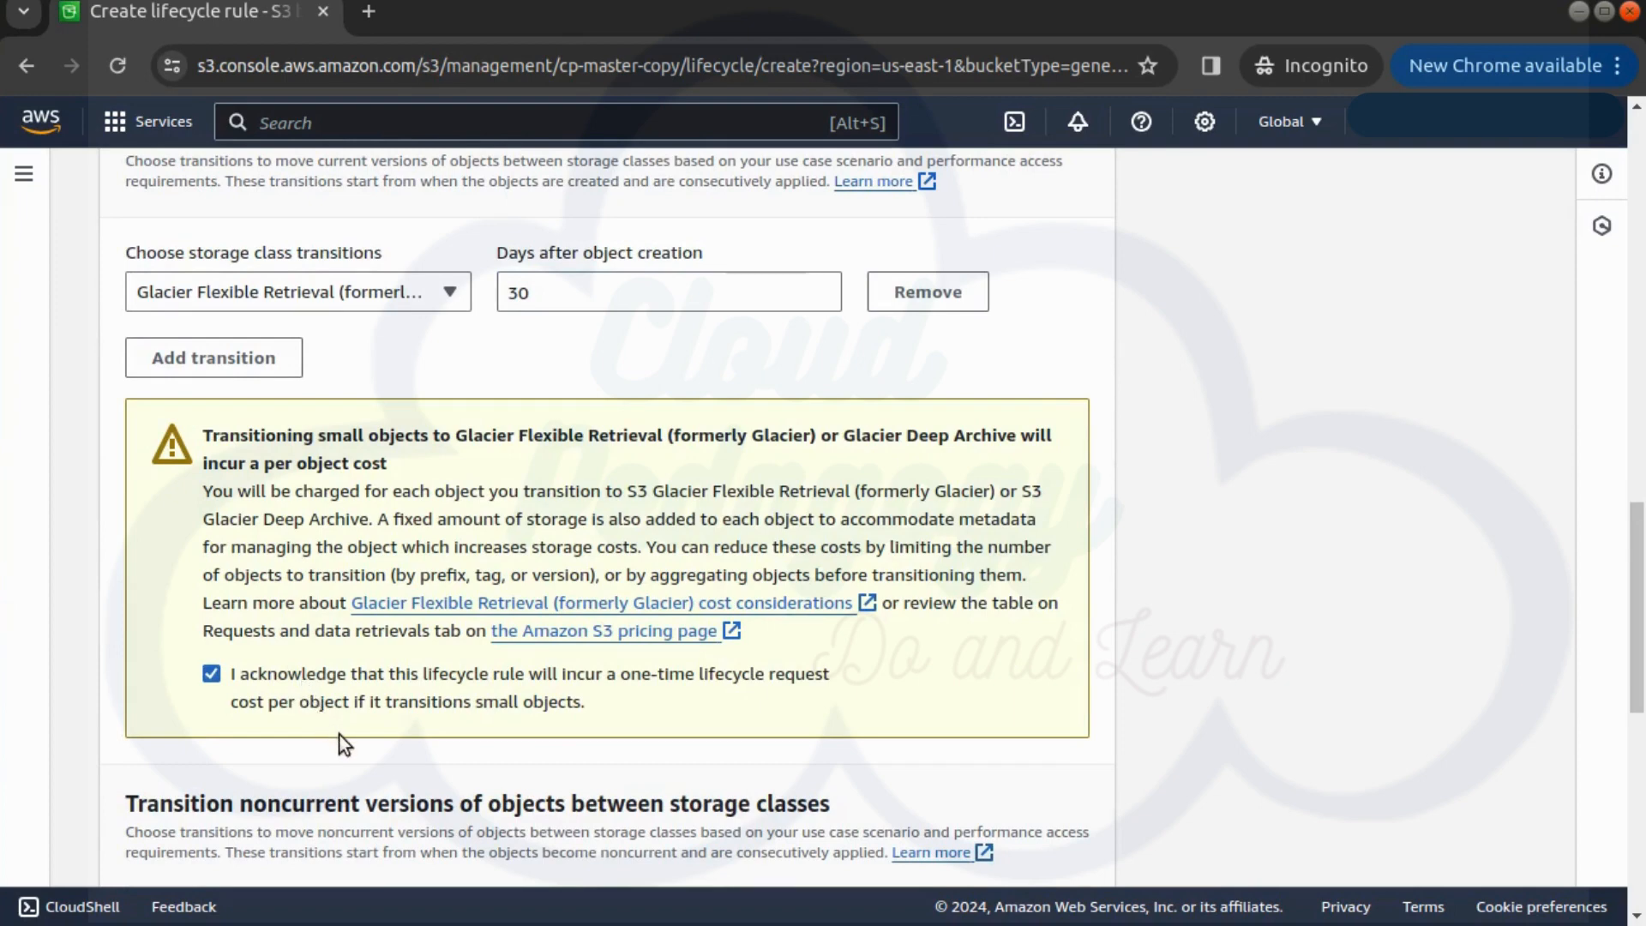
# Transition noncurrent object versions to Glacier Deep Archive 15 days after they become noncurrent.
pyautogui.scroll(-4, 342, 737)
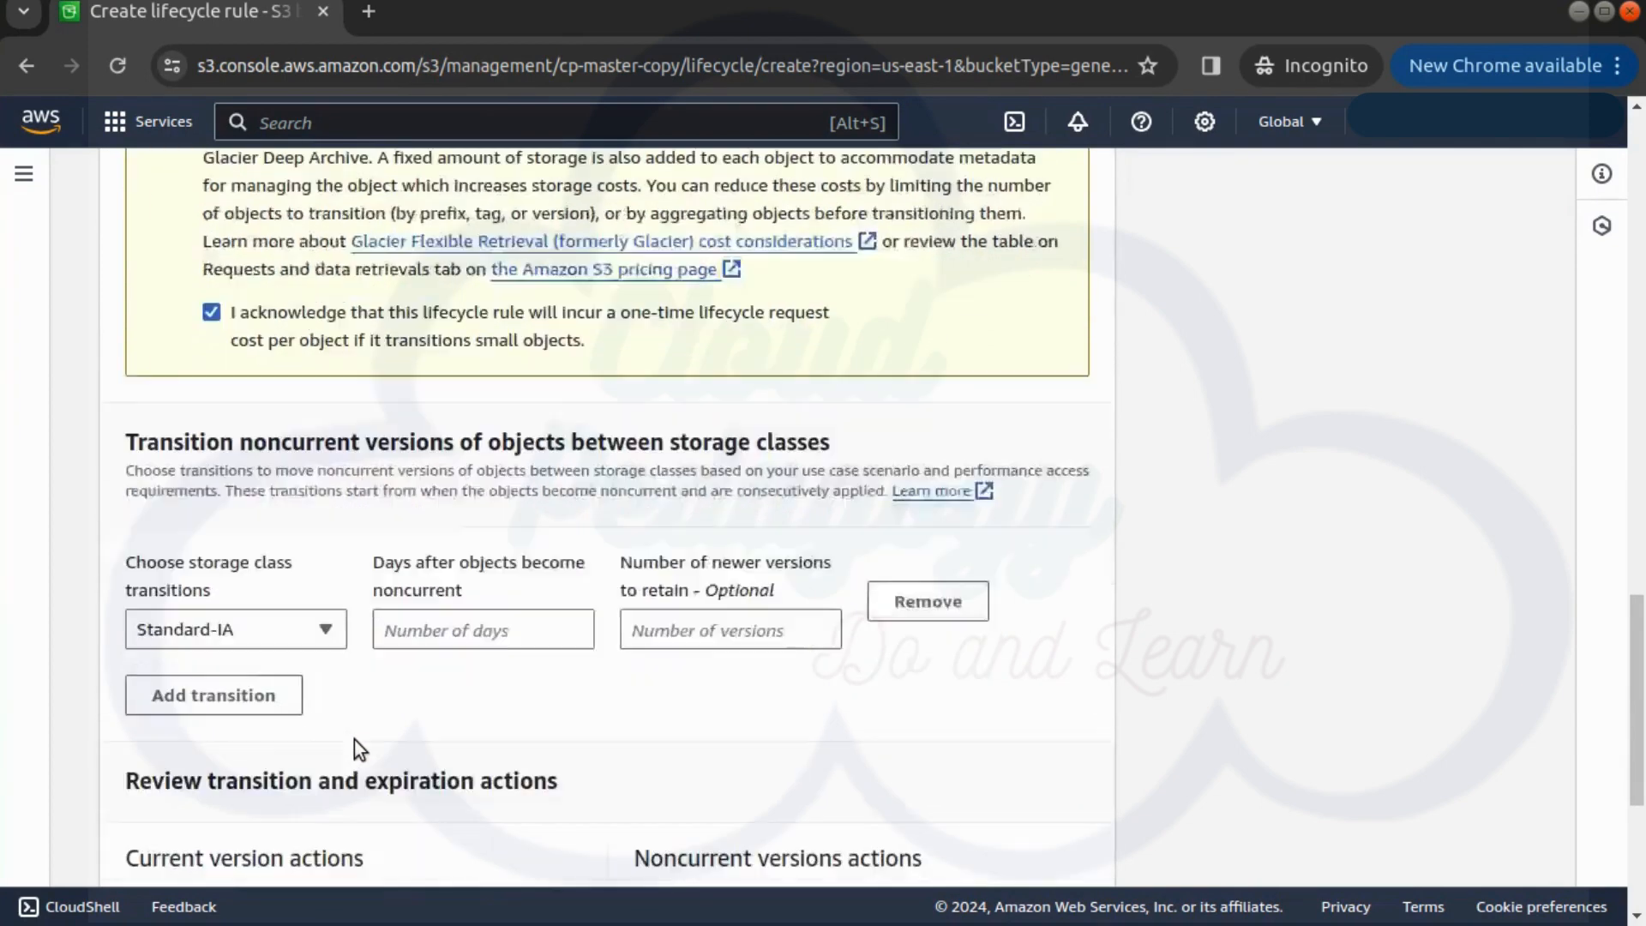
pyautogui.scroll(-1, 355, 742)
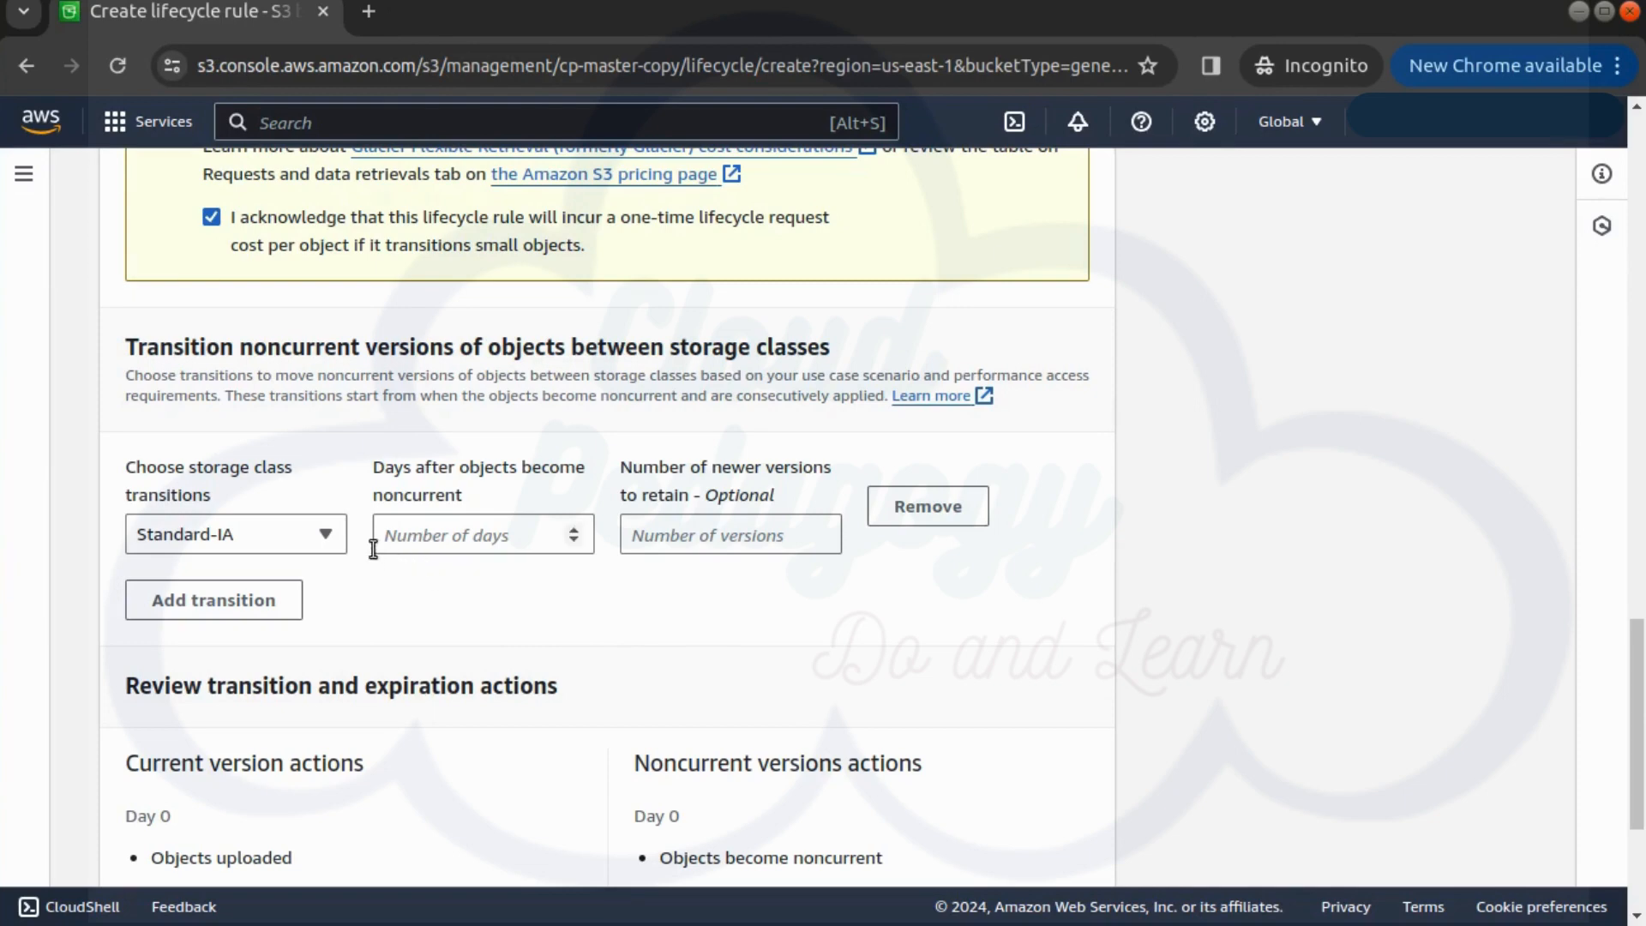
pyautogui.click(310, 547)
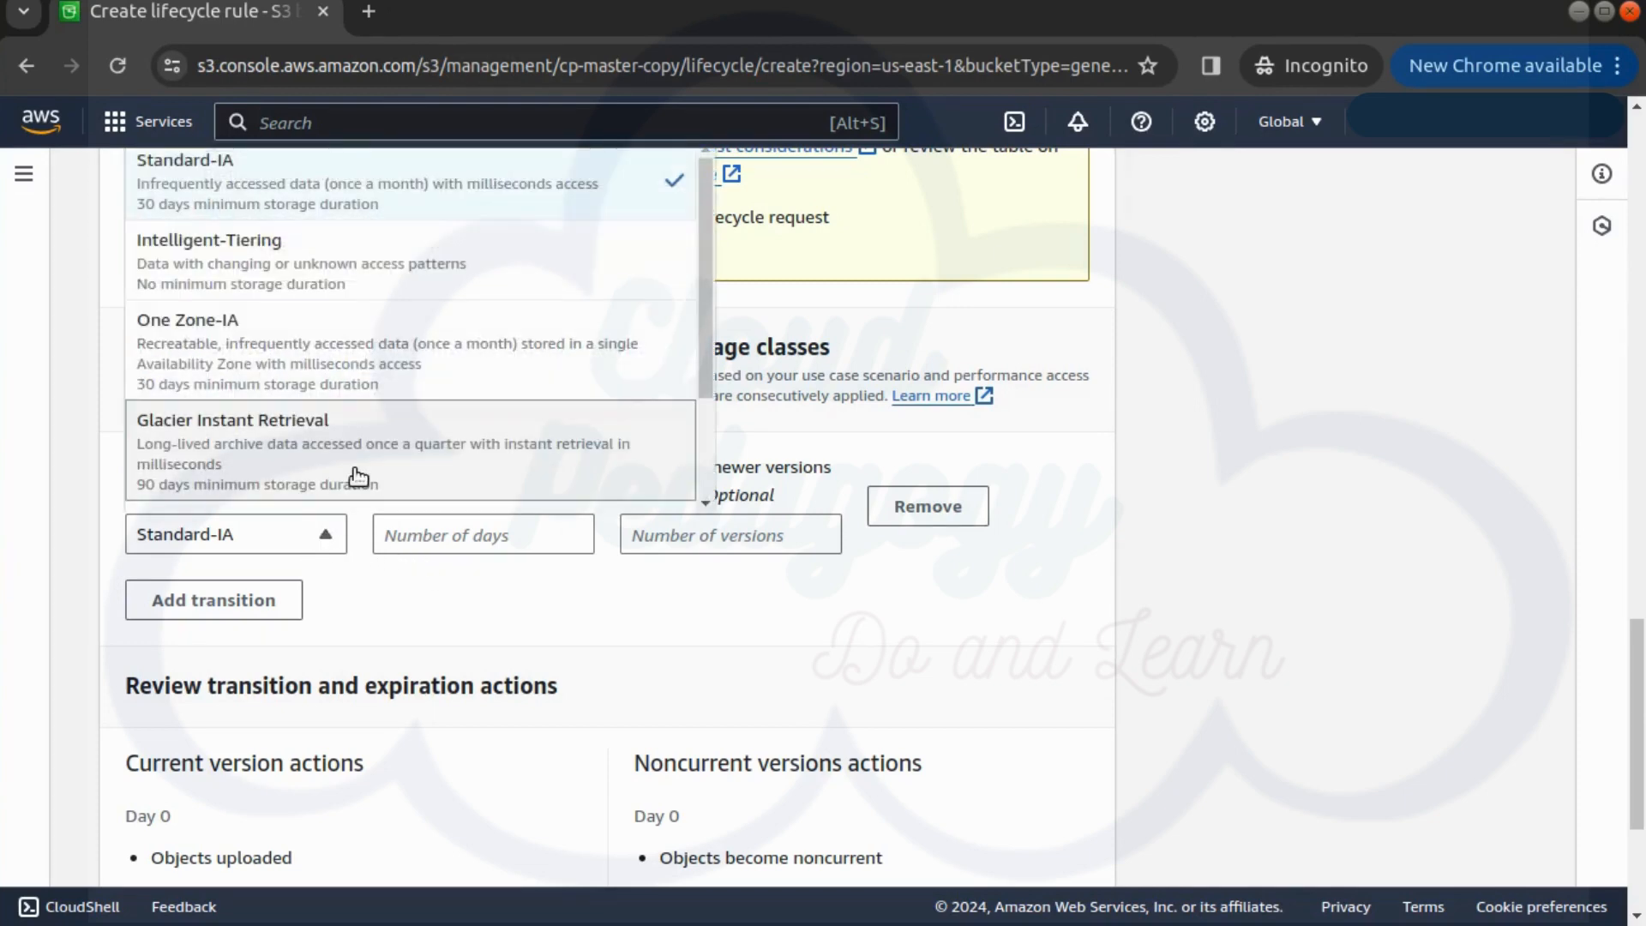
pyautogui.scroll(-2, 328, 485)
pyautogui.click(328, 485)
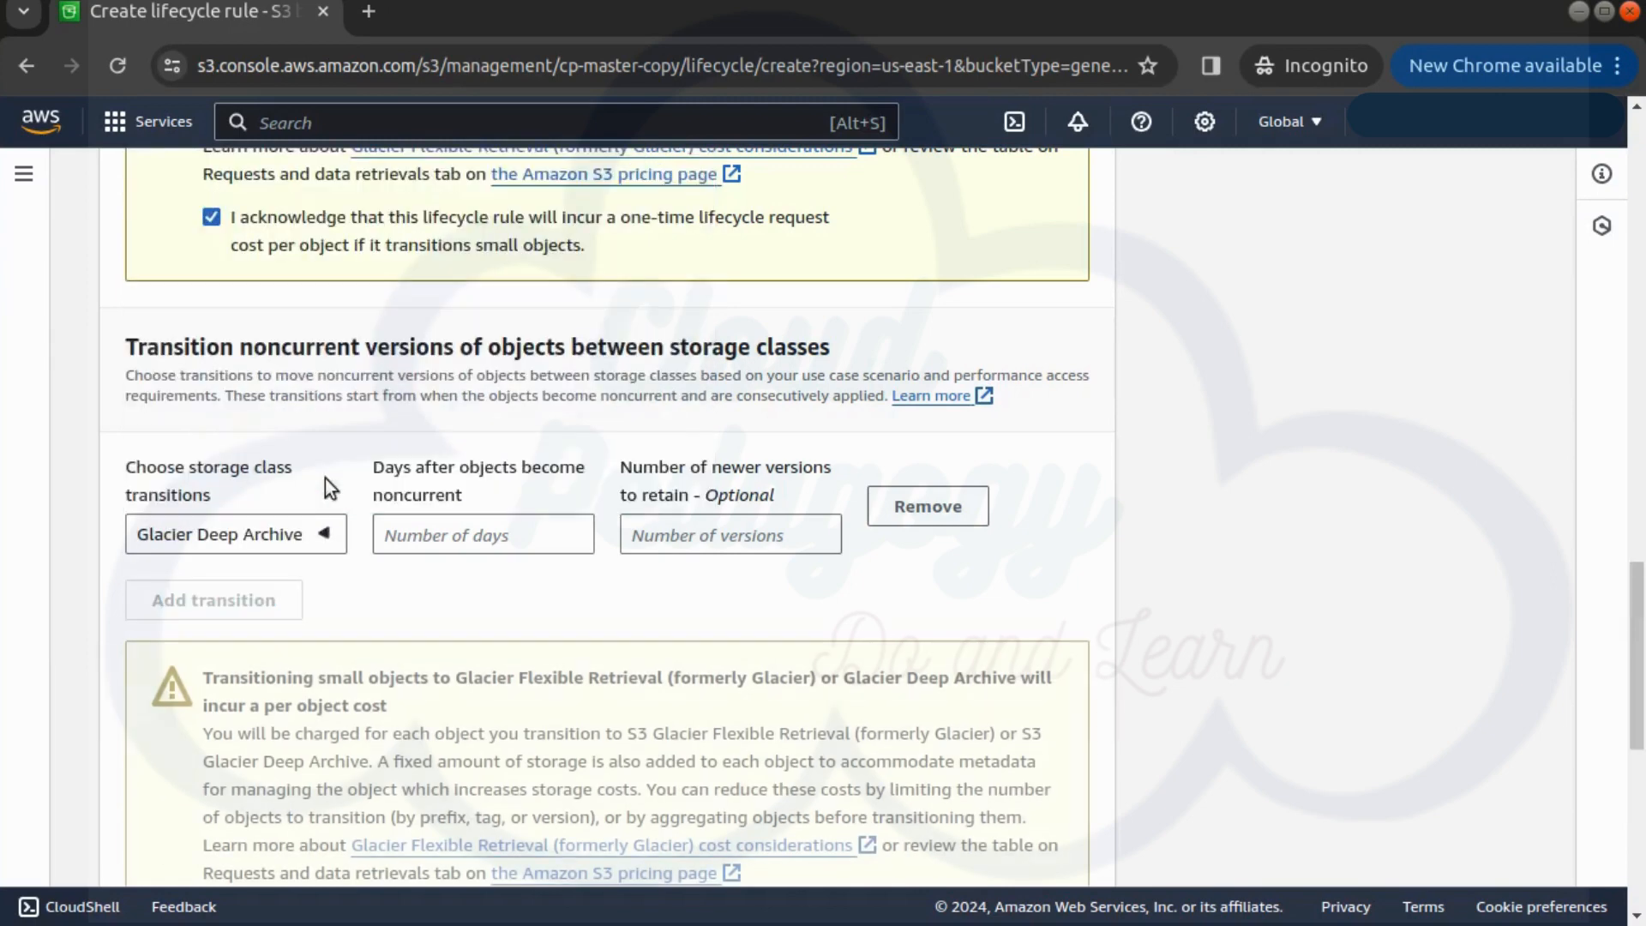
pyautogui.click(472, 537)
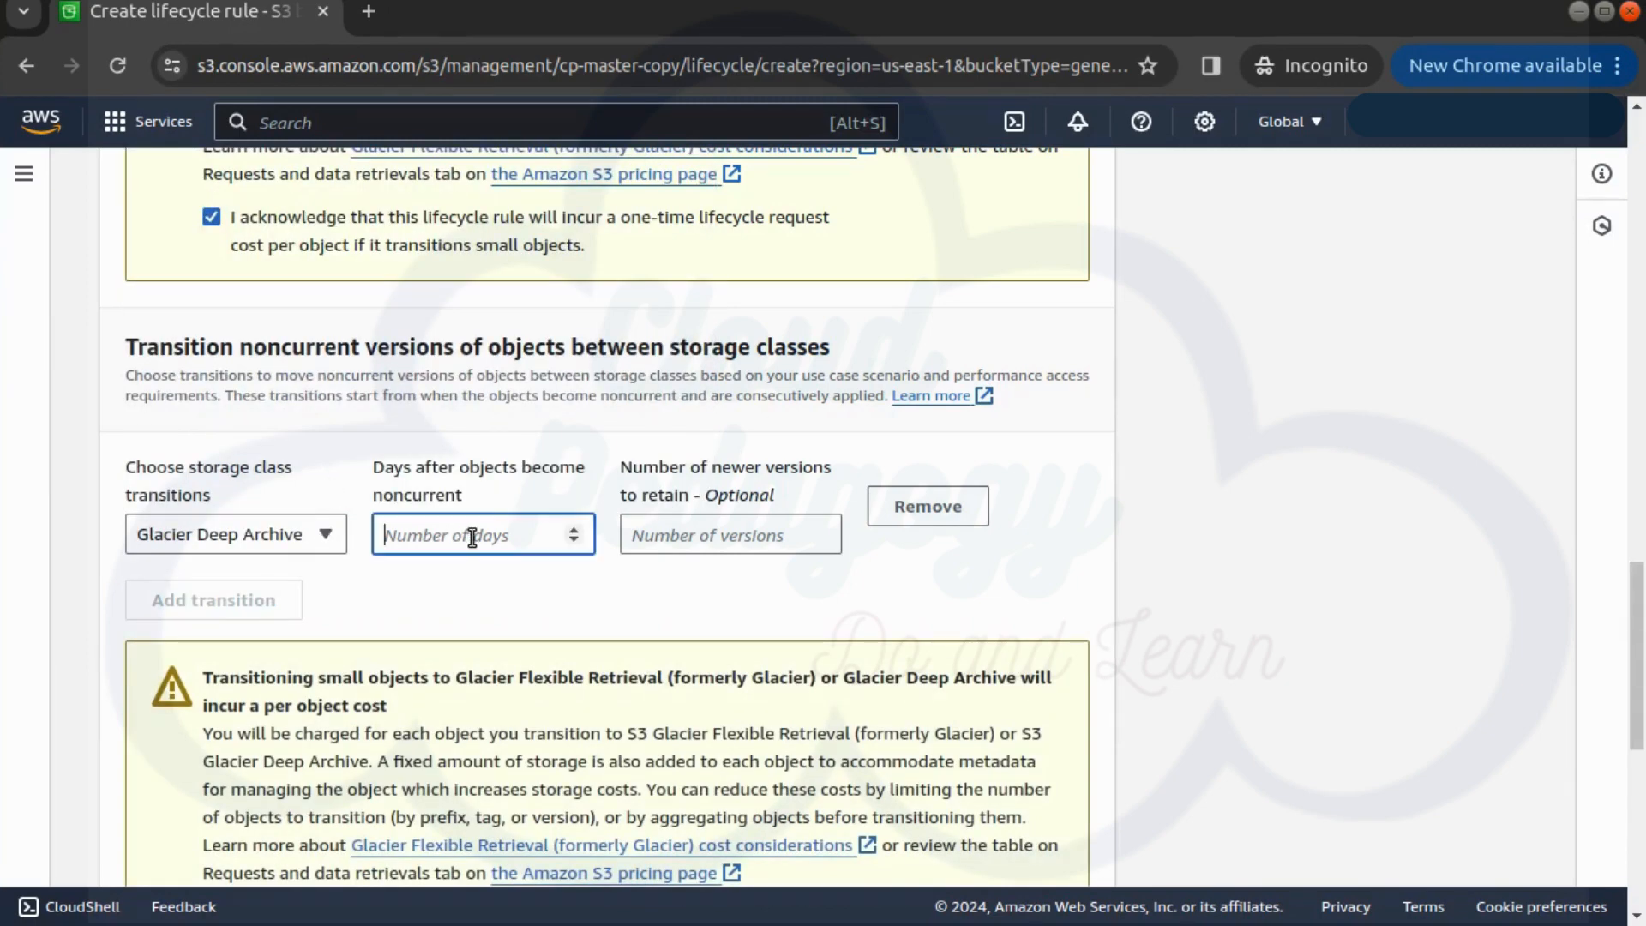
pyautogui.write('15')
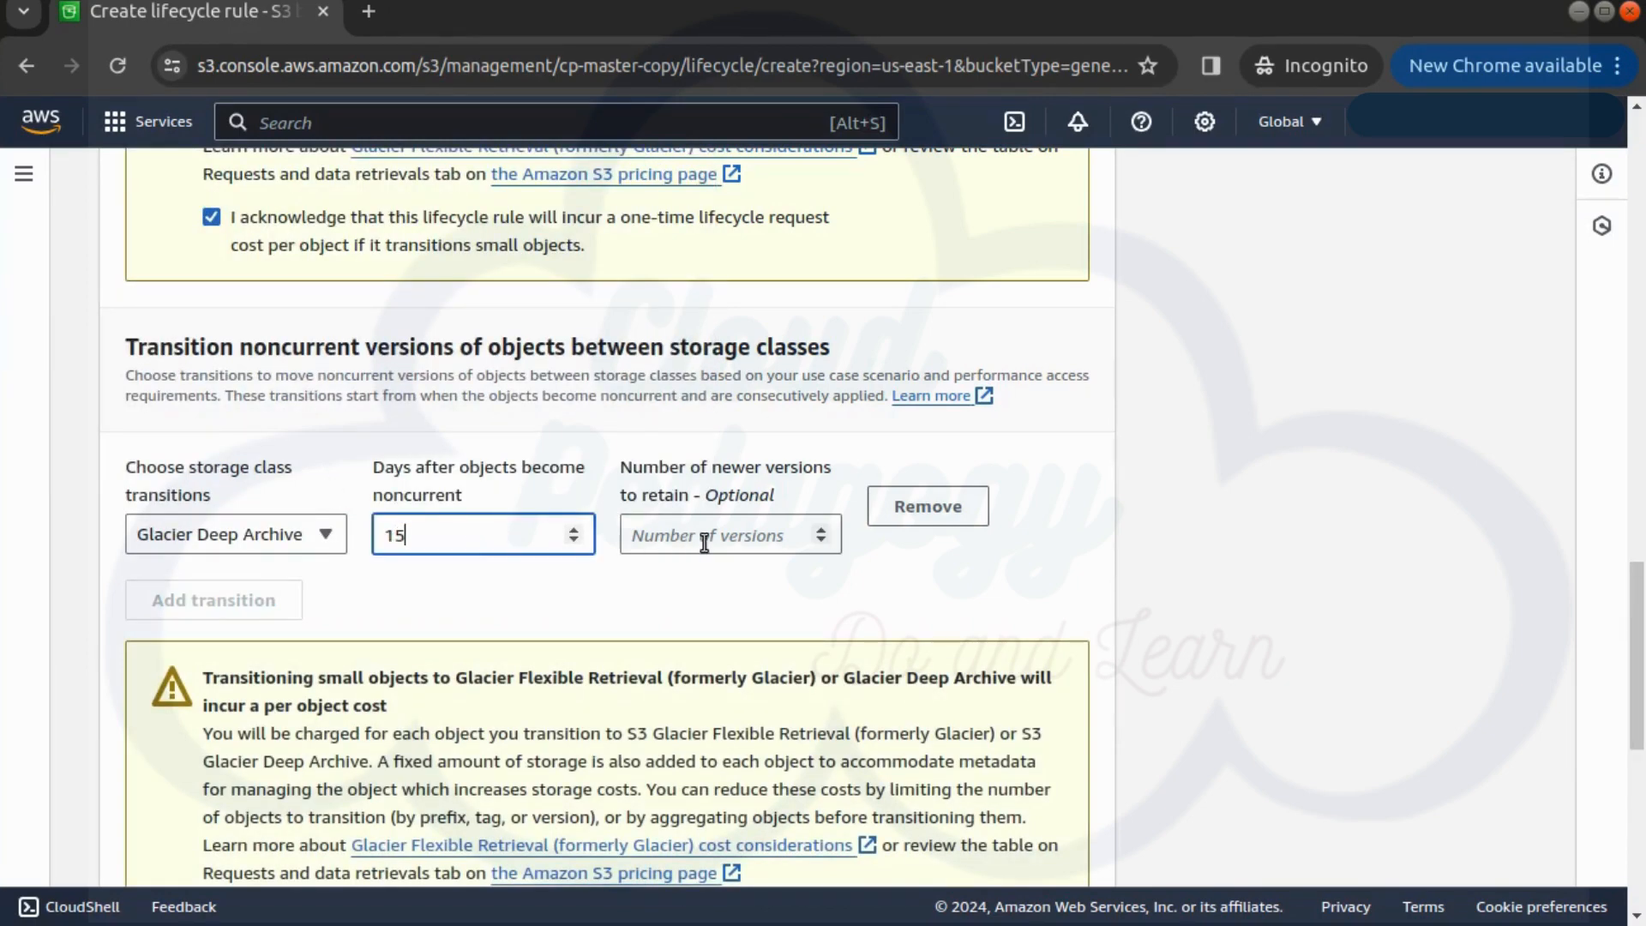
pyautogui.click(1308, 658)
# Review the transition actions, create the lifecycle rule, and refresh the list of lifecycle rules.
pyautogui.scroll(3, 1307, 658)
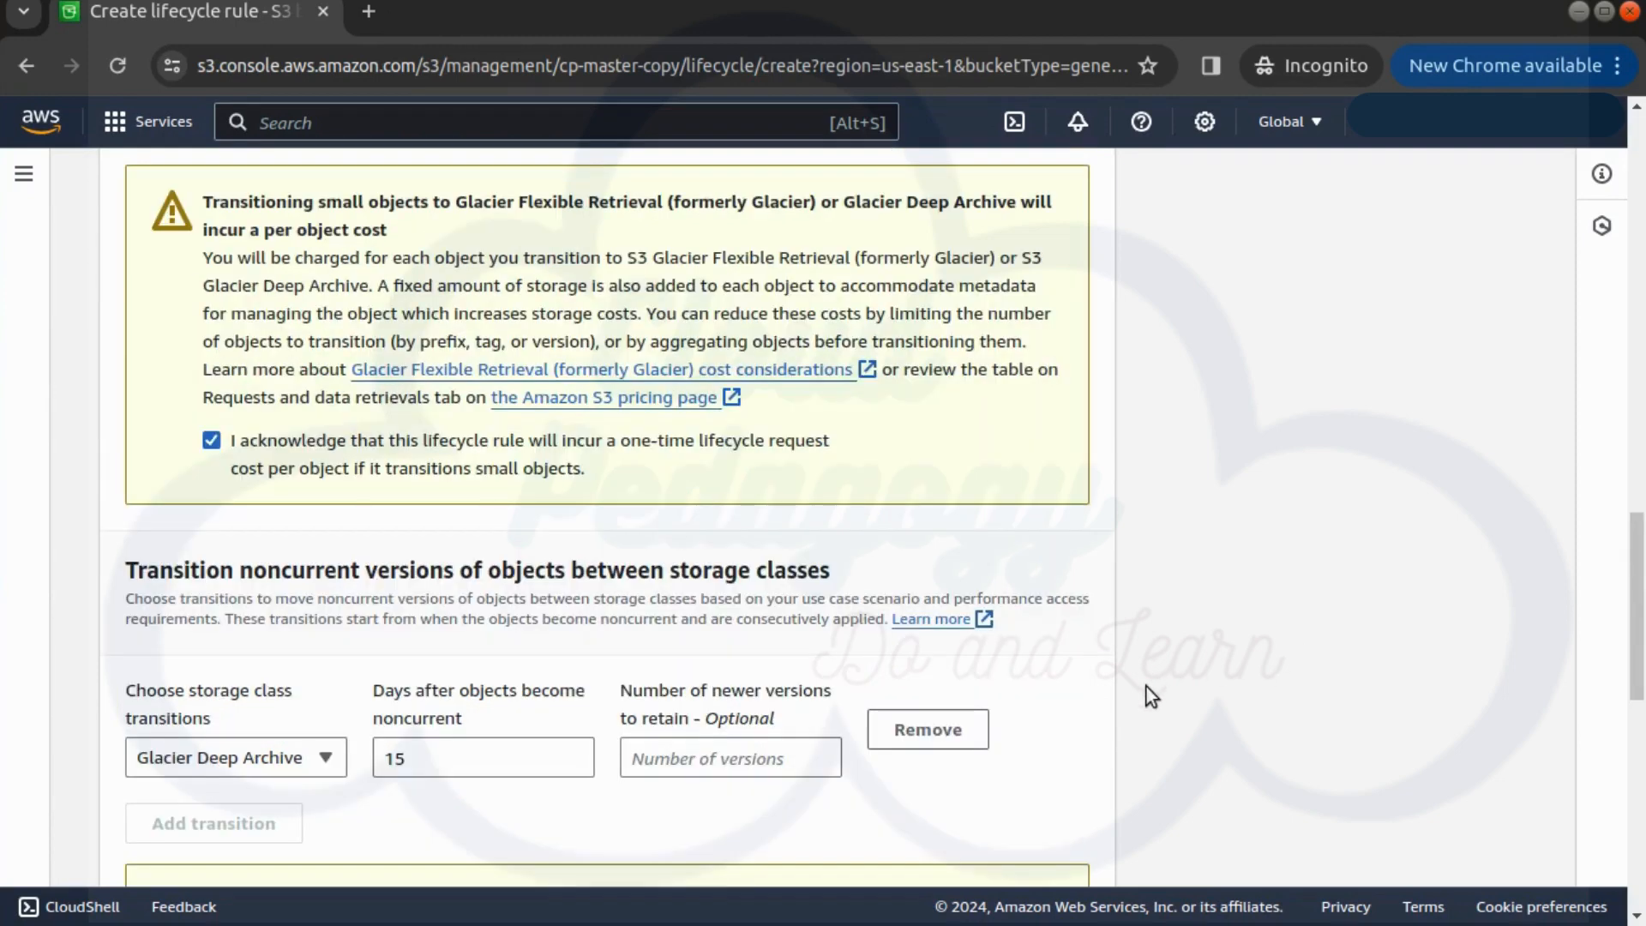
pyautogui.scroll(-10, 974, 764)
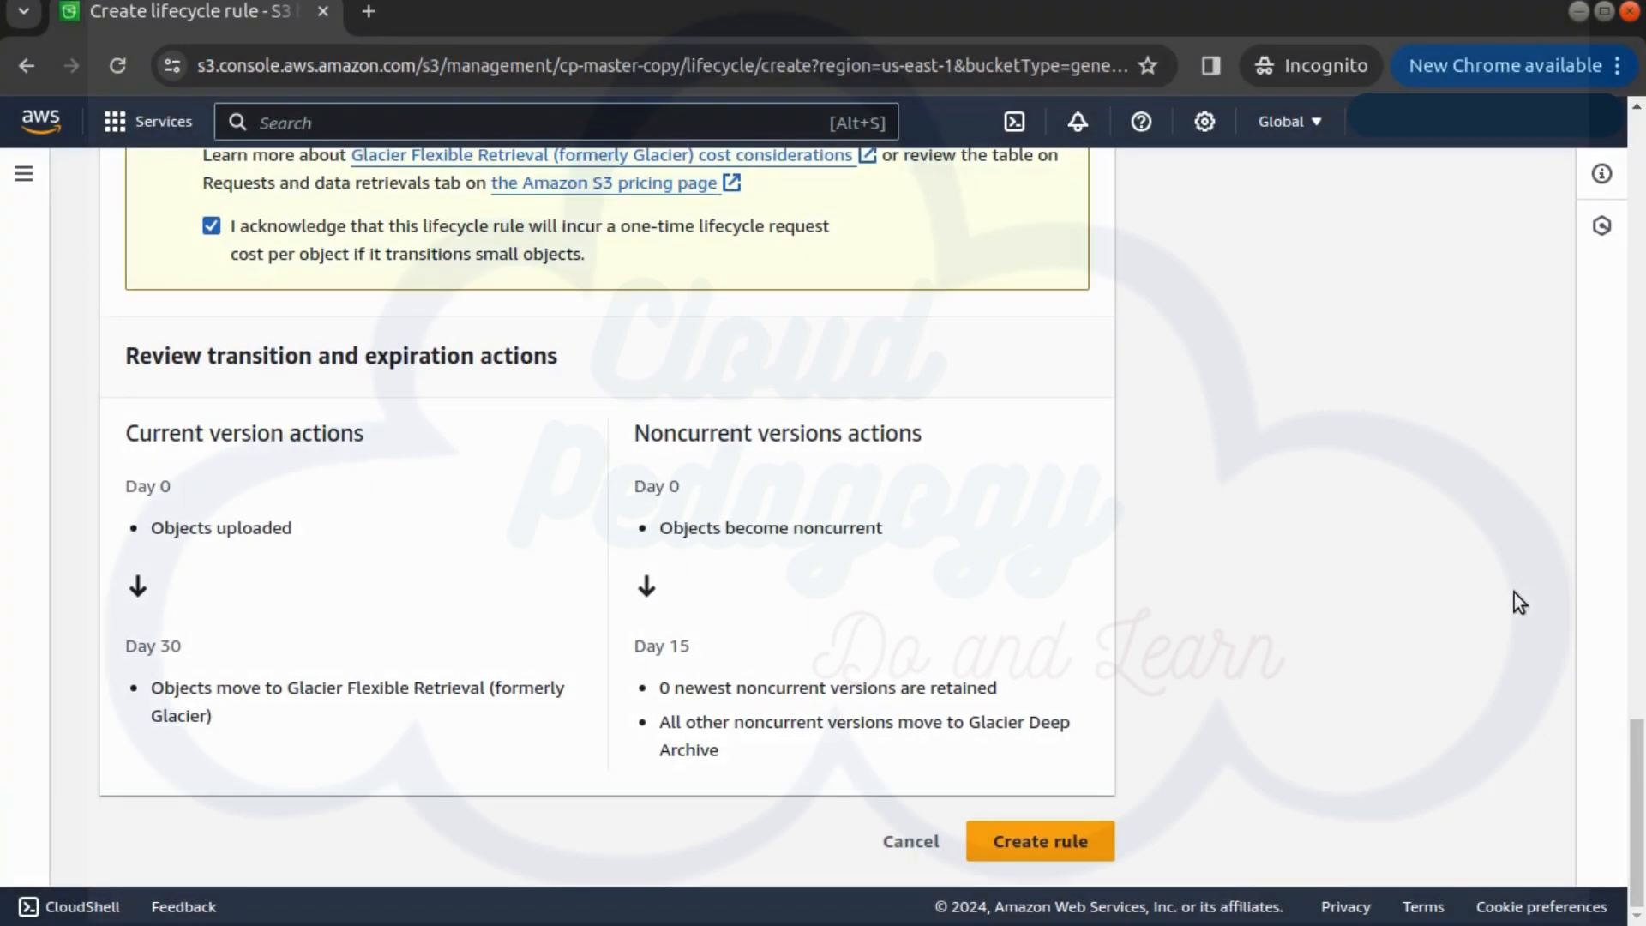
pyautogui.click(1013, 841)
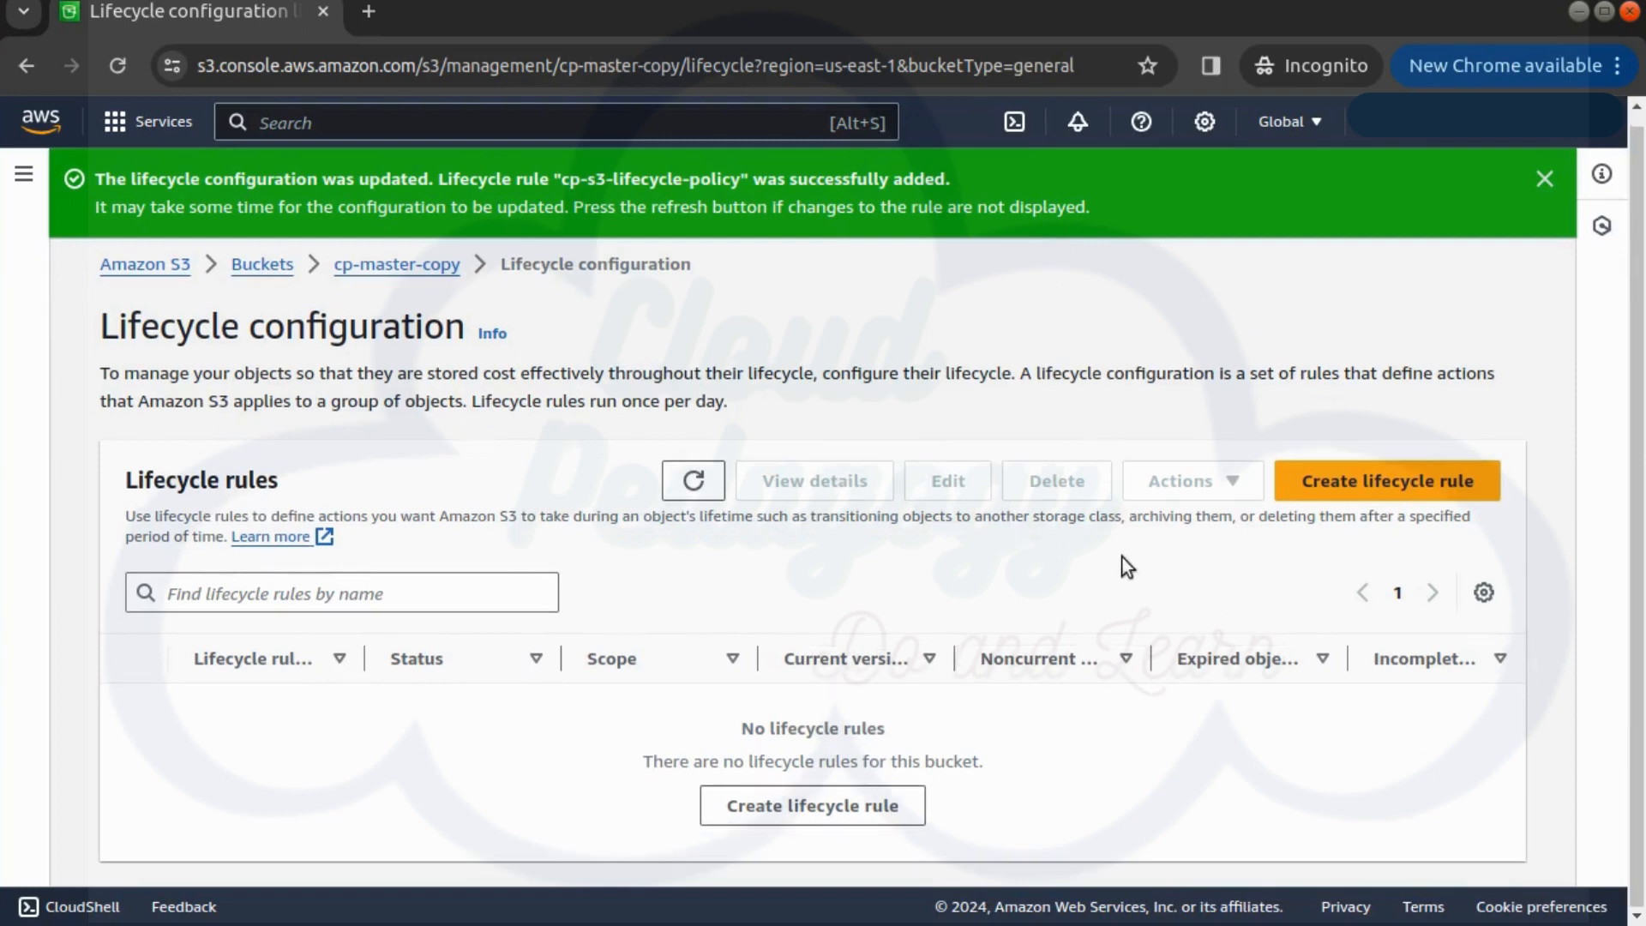
pyautogui.click(679, 489)
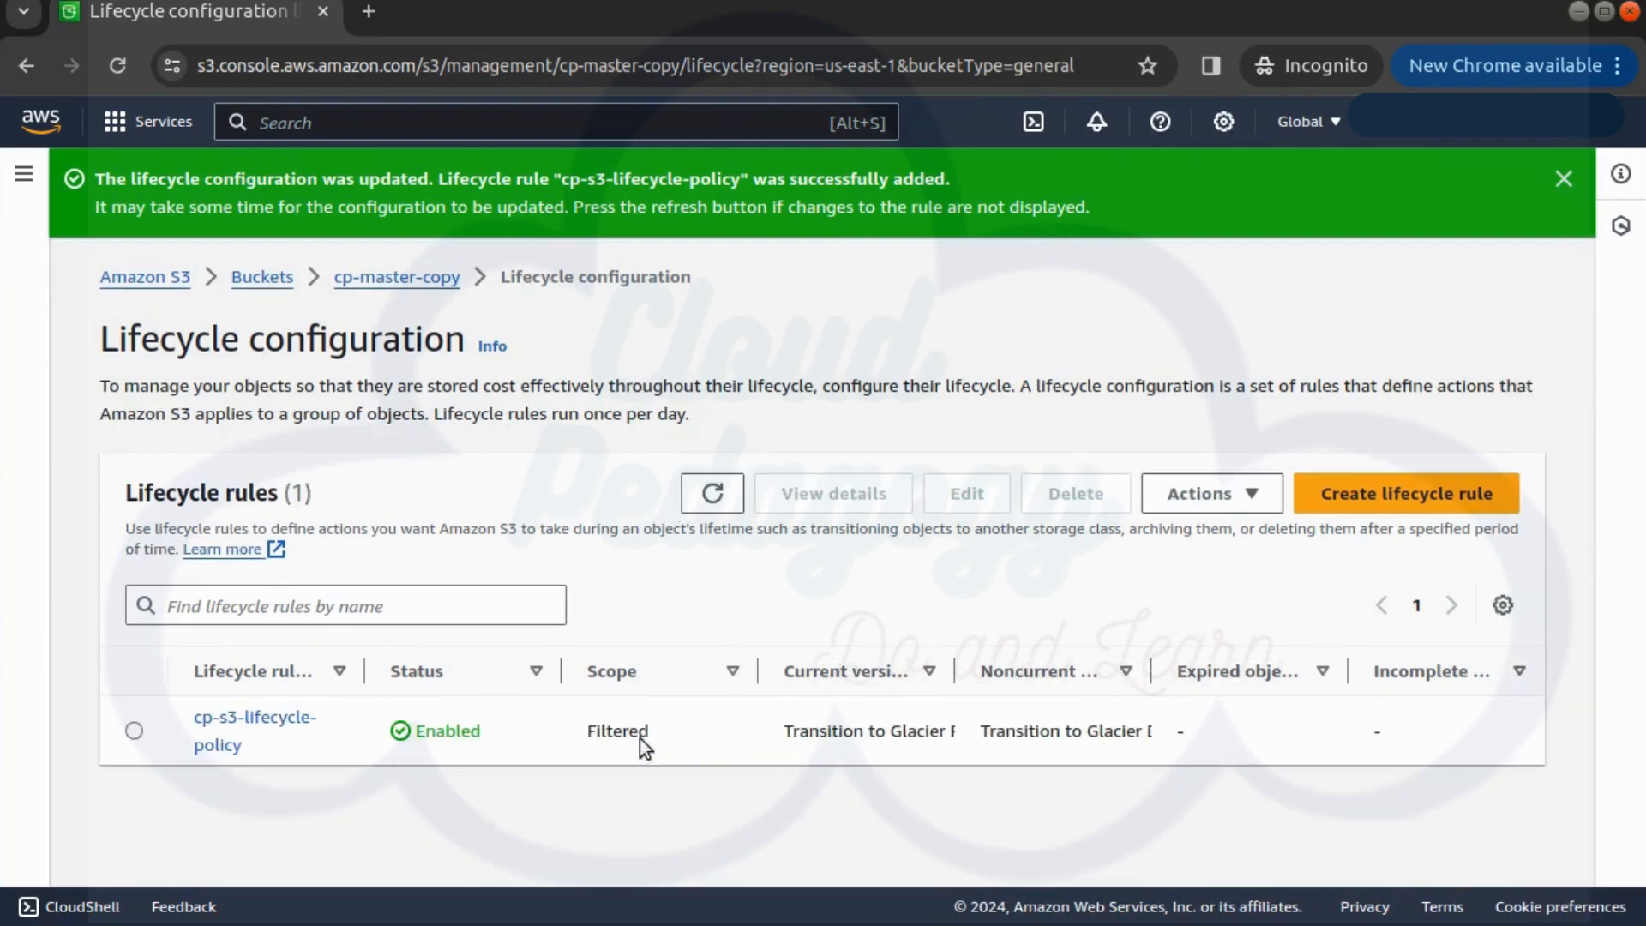